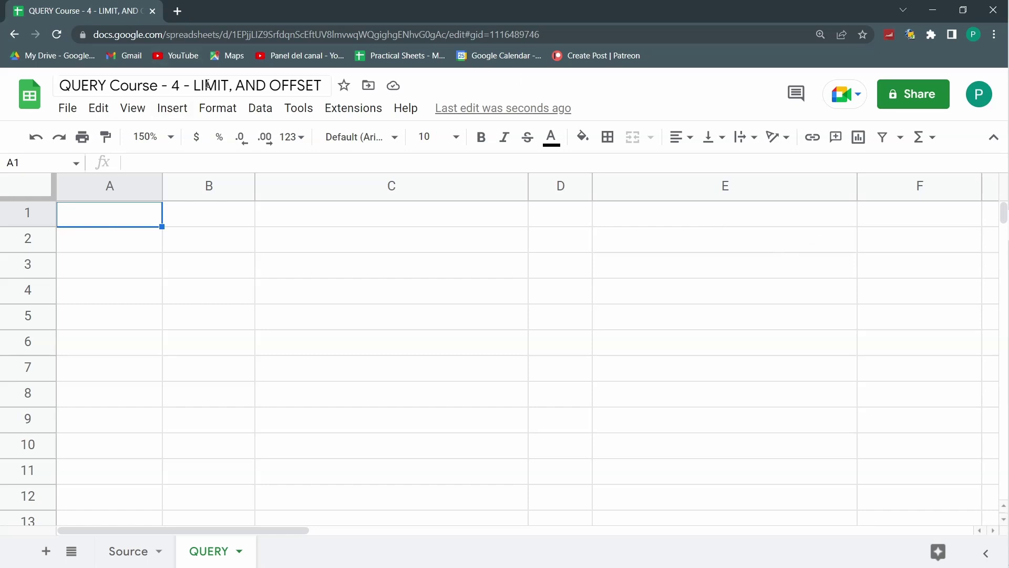
Enter =QUERY(Source!A:J) in QUERY!A1 by selecting columns A through J on the Source sheet.
left_click(132, 561)
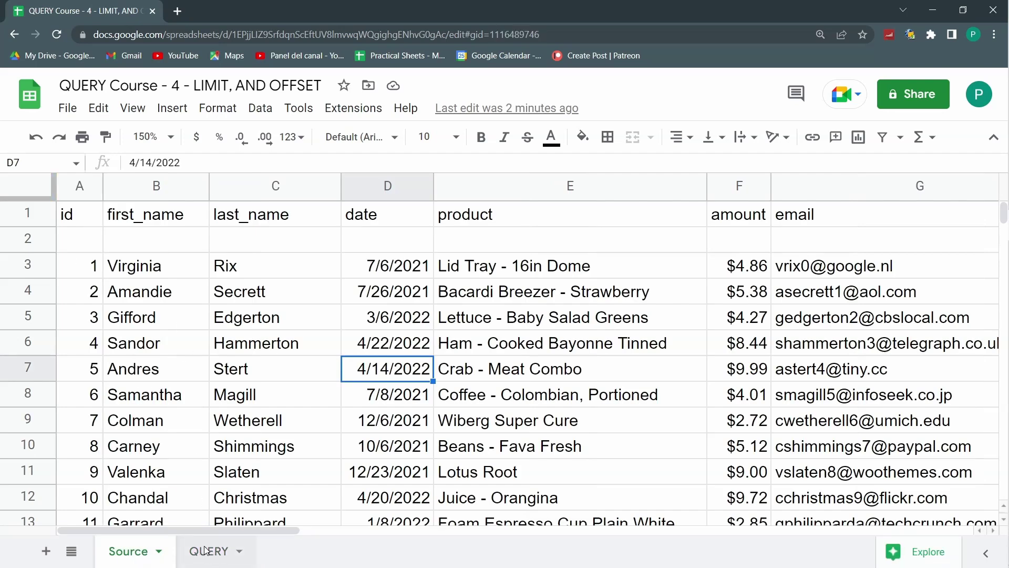
left_click(205, 551)
type("=")
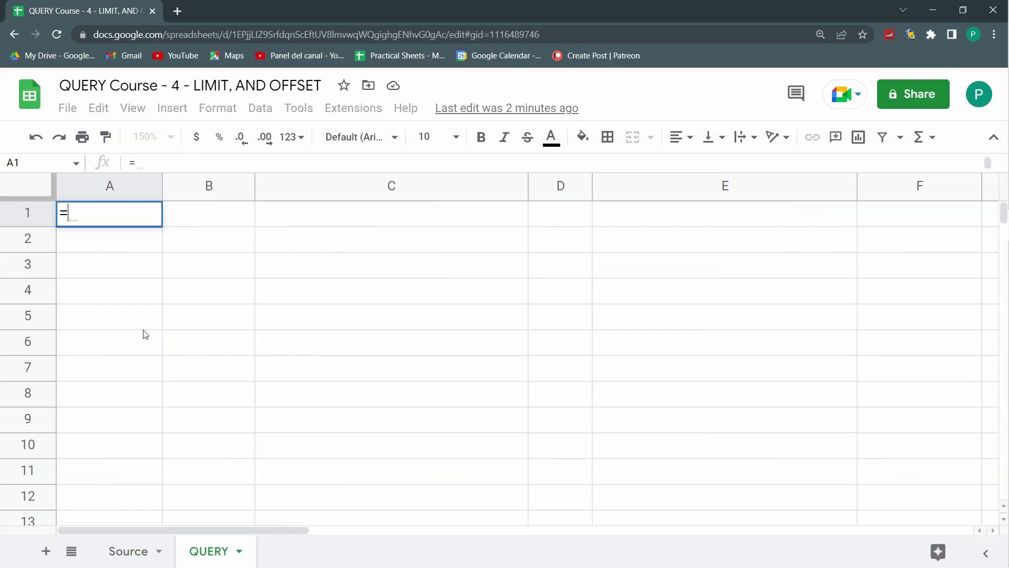
type("QUERY(")
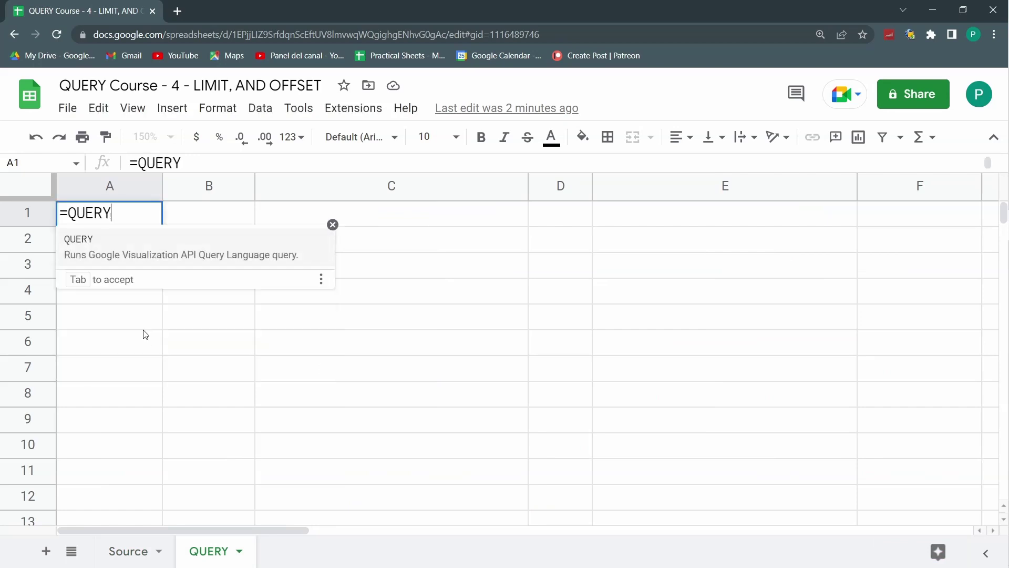
left_click(132, 552)
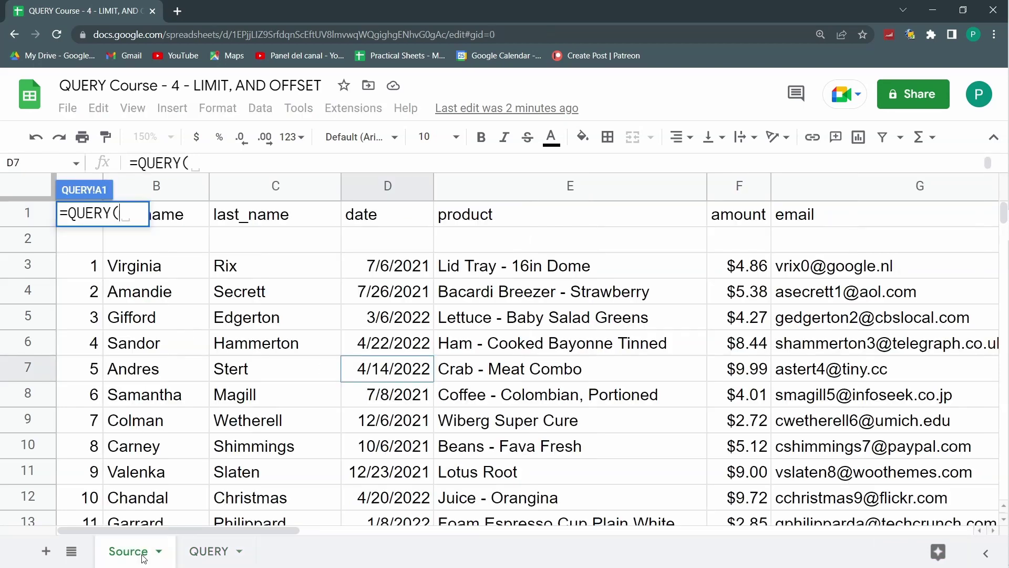
left_click(71, 175)
scroll(499, 513, "right", 7)
left_click(452, 185, "shift")
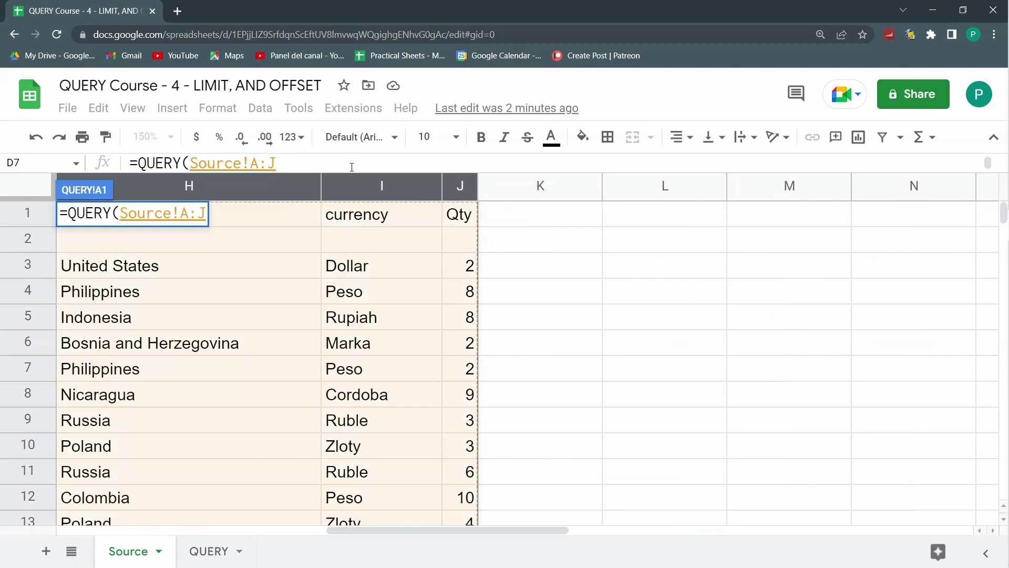
key("Return")
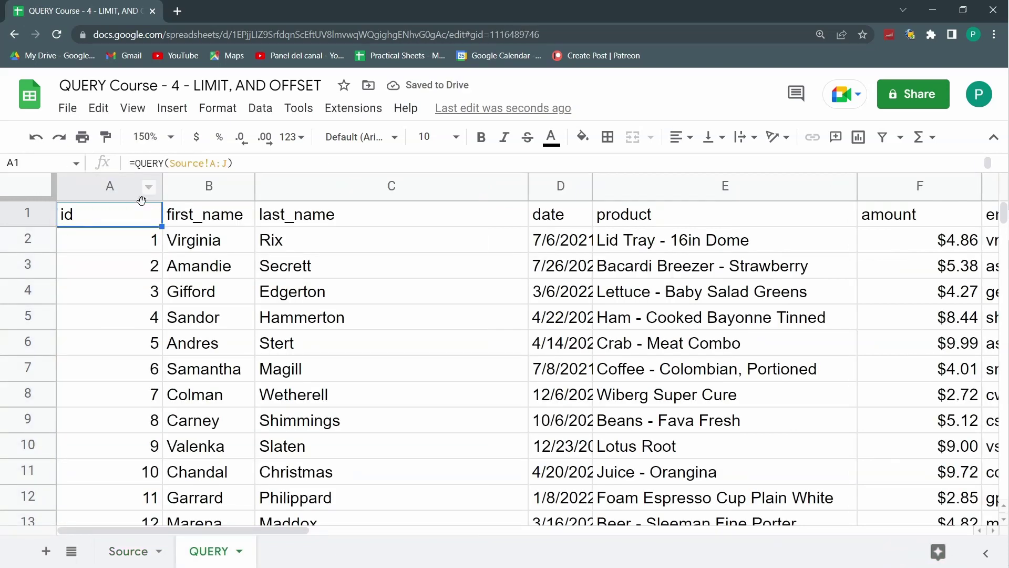
Add "LIMIT 10" as the second argument of the QUERY formula in A1.
left_click(42, 185)
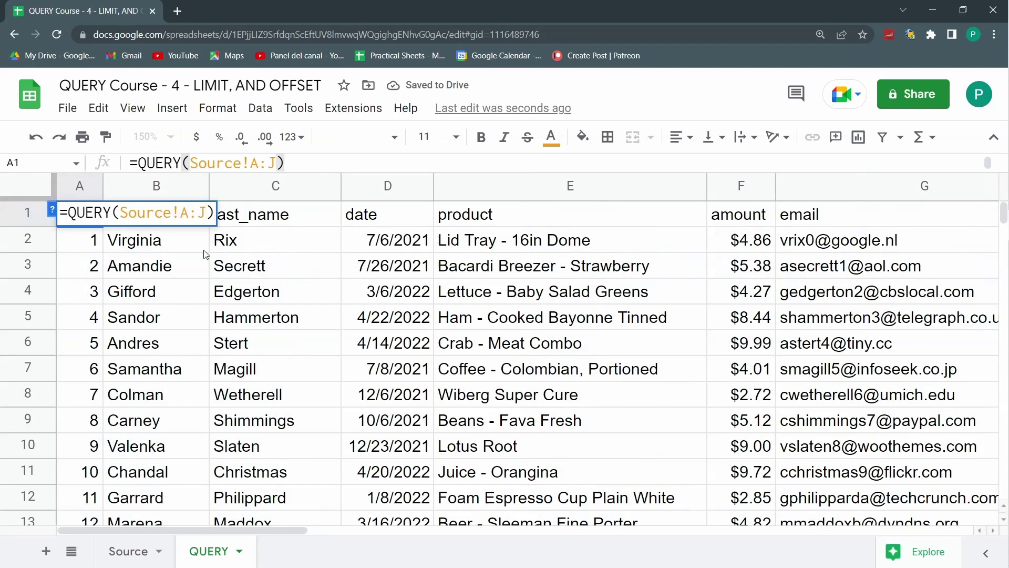
type(";\"L")
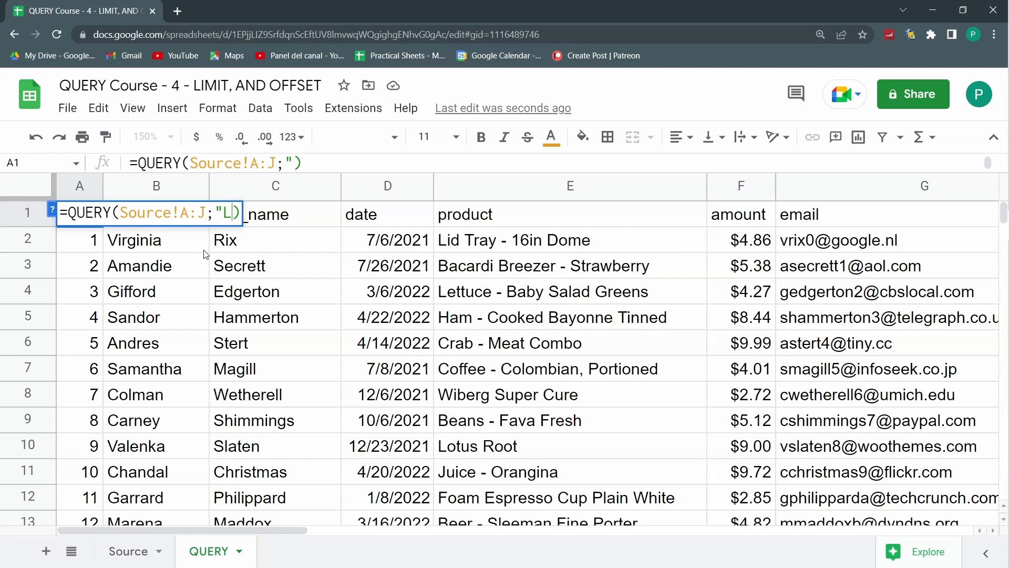
type("IMIT 10\"")
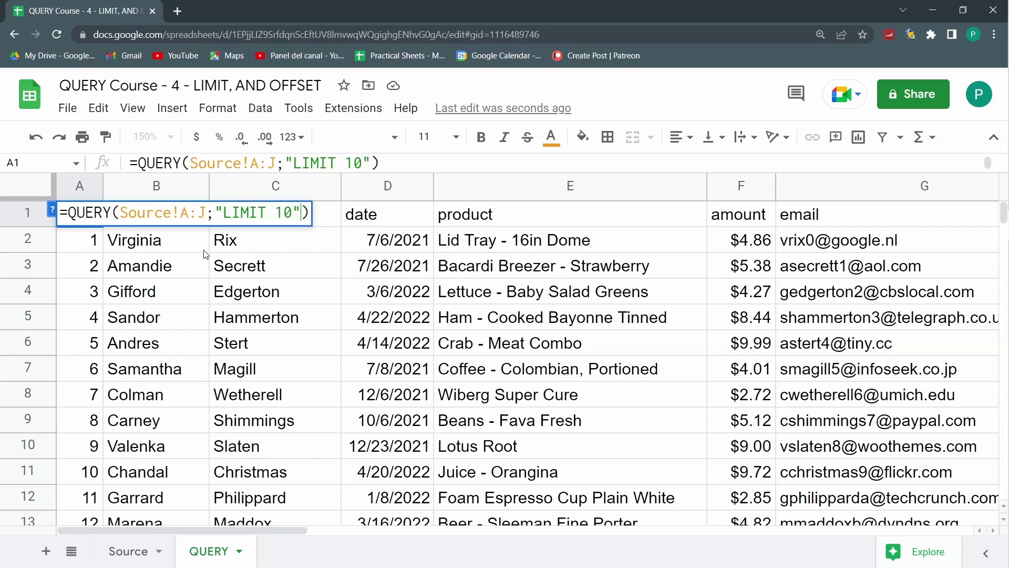
key("Return")
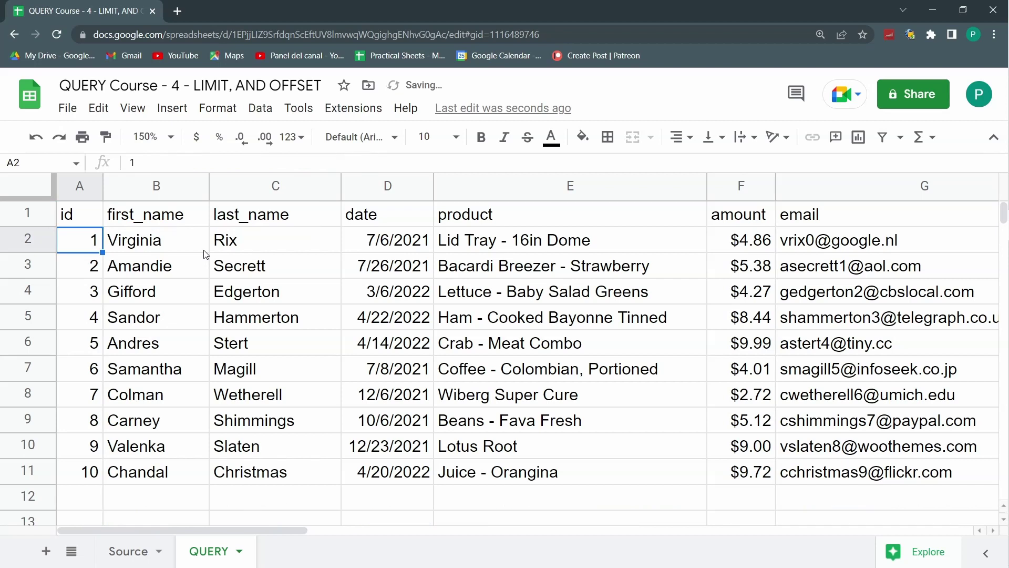
Select the header row and result rows to verify only records id 1 to 10 appear.
left_click(82, 218)
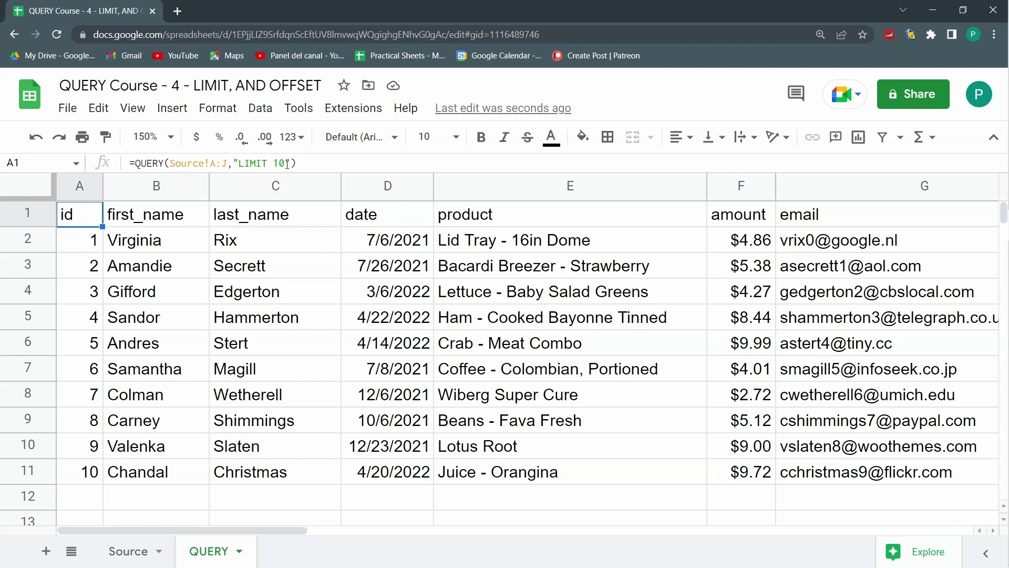
mouse_move(79, 245)
left_mouse_down()
mouse_move(83, 266)
mouse_move(683, 320)
mouse_move(743, 441)
mouse_move(799, 462)
left_mouse_up()
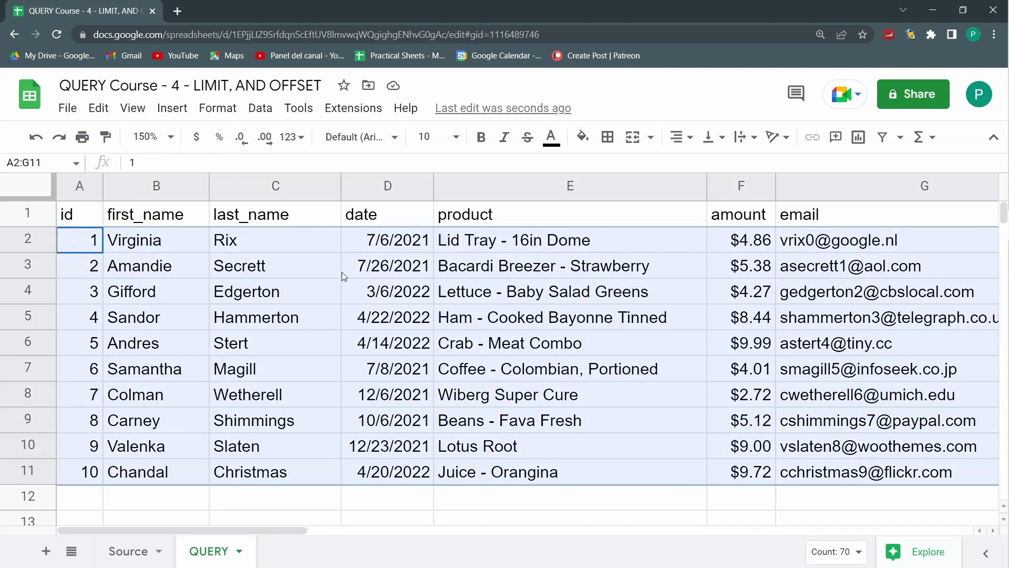
left_click_drag(89, 216, 103, 474)
left_click(84, 215)
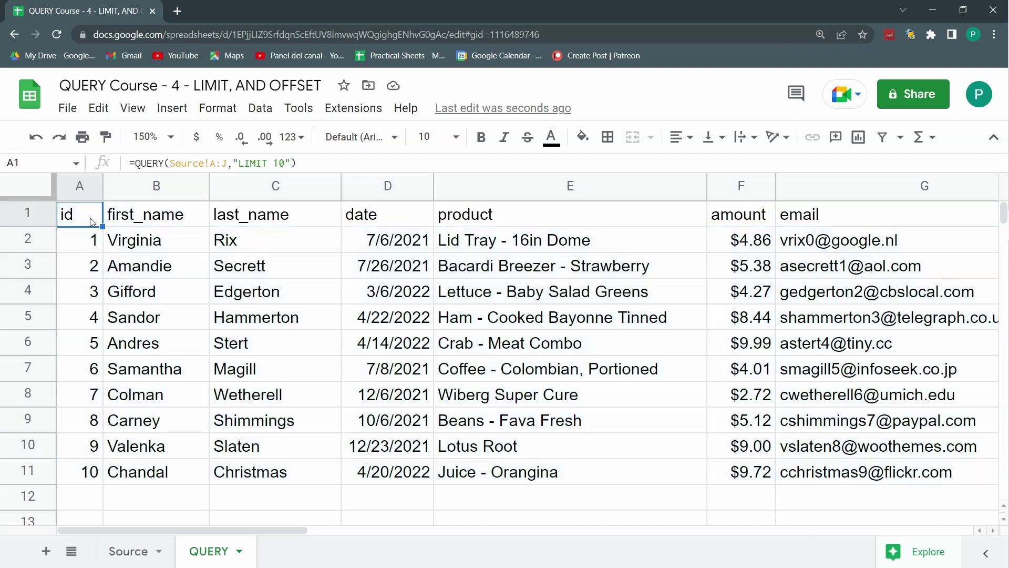
left_click_drag(113, 225, 804, 221)
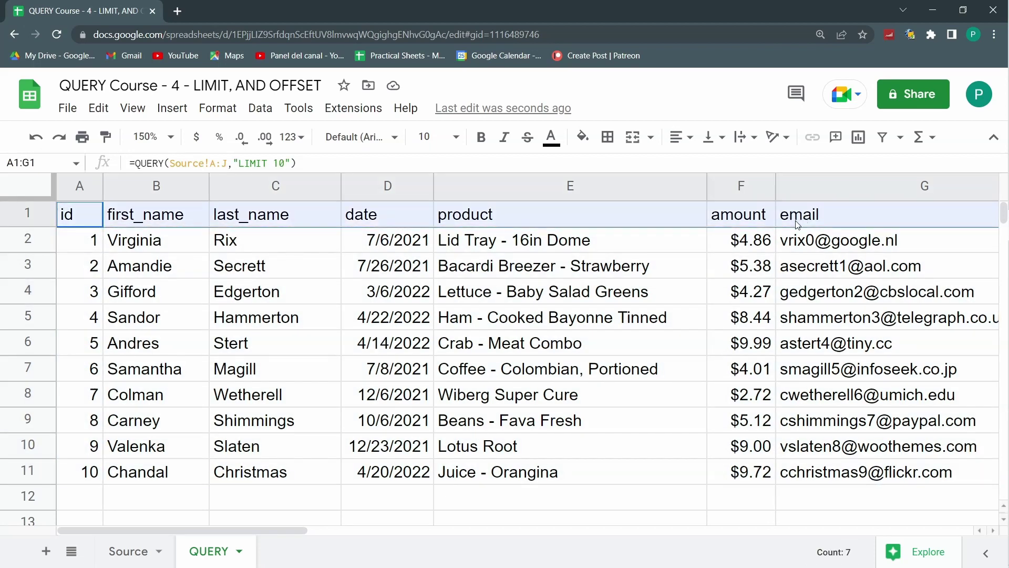
left_click(93, 243)
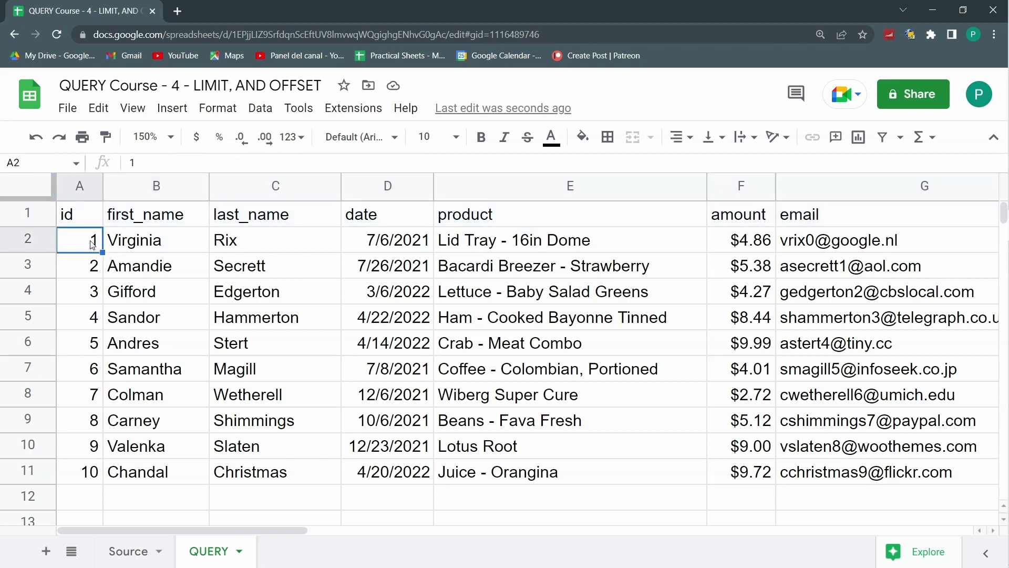
left_click(74, 471)
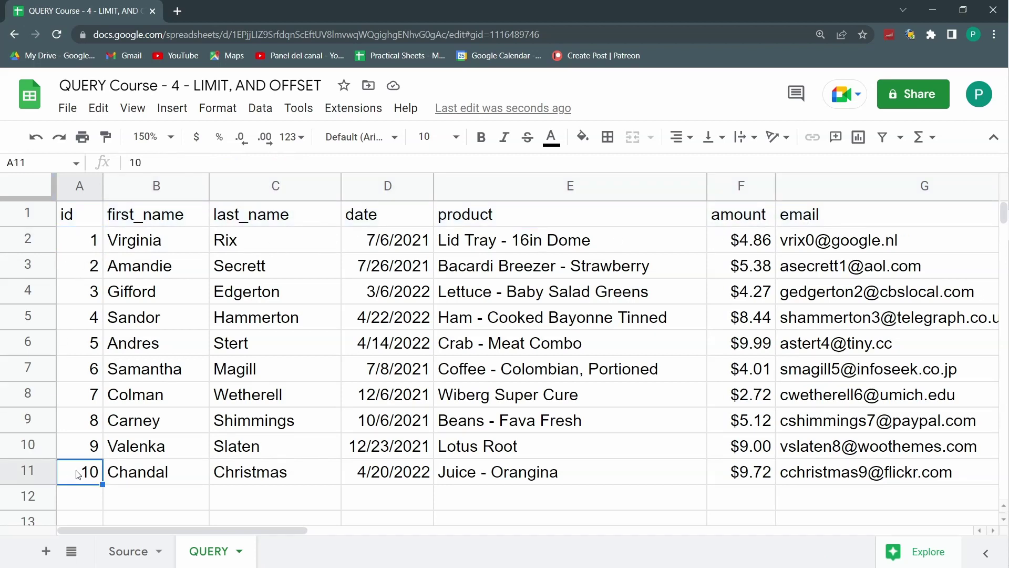
left_click(83, 242)
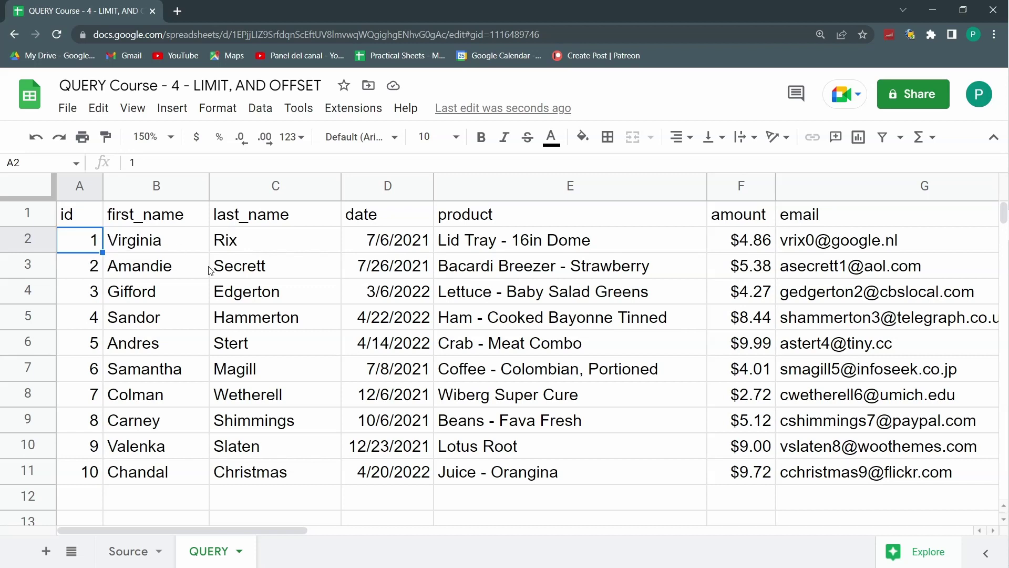
Append ORDER BY D DESC after LIMIT 10 in A1's query string.
double_click(79, 220)
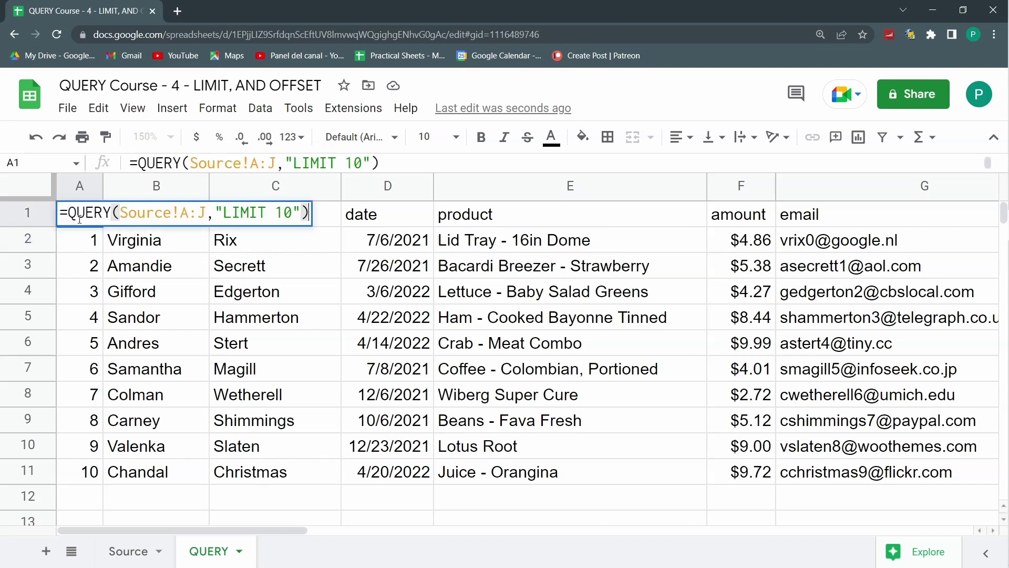
left_click(229, 212)
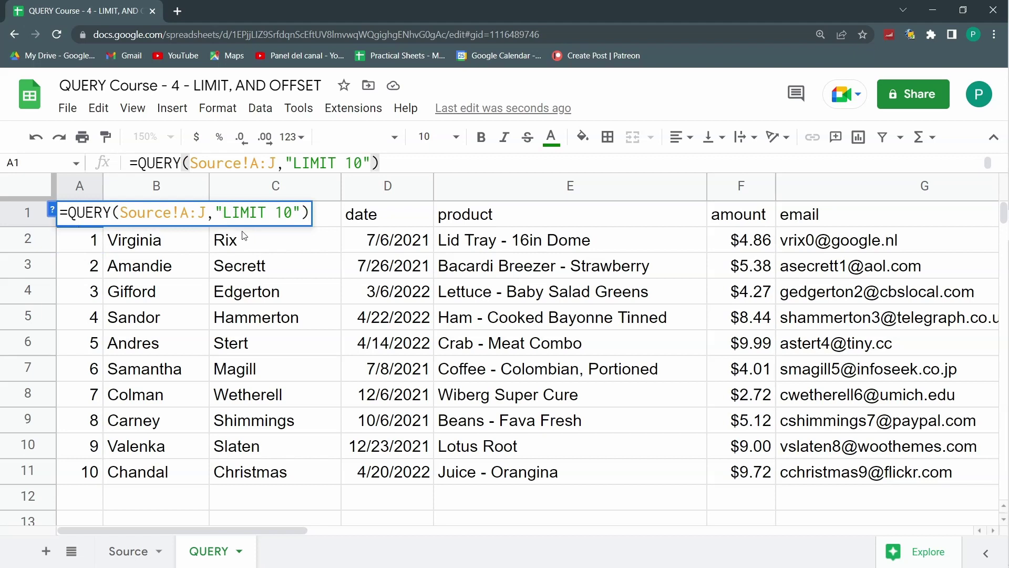
type("ORDER")
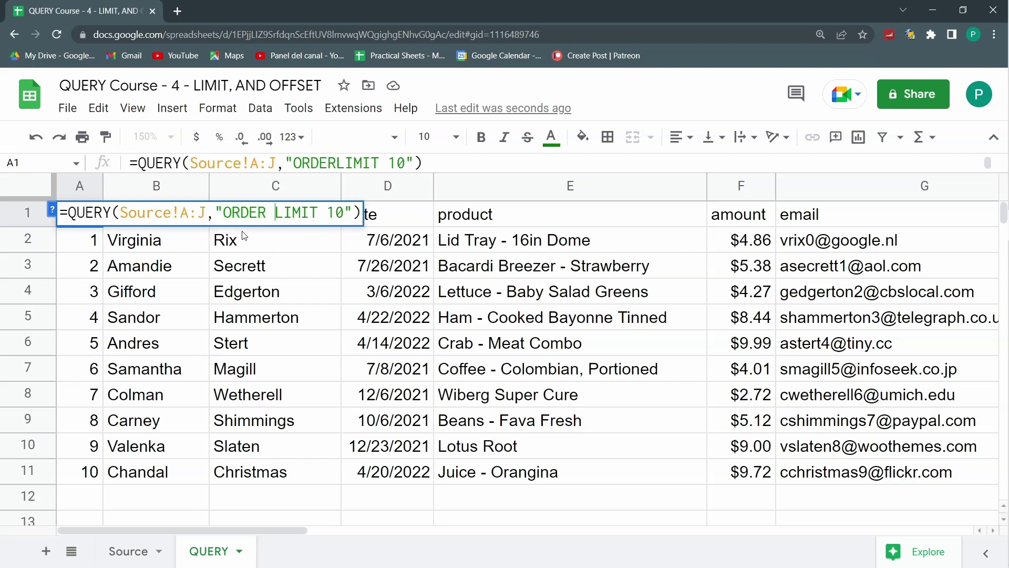
key("ctrl+z")
left_click(296, 210)
type("ORDER")
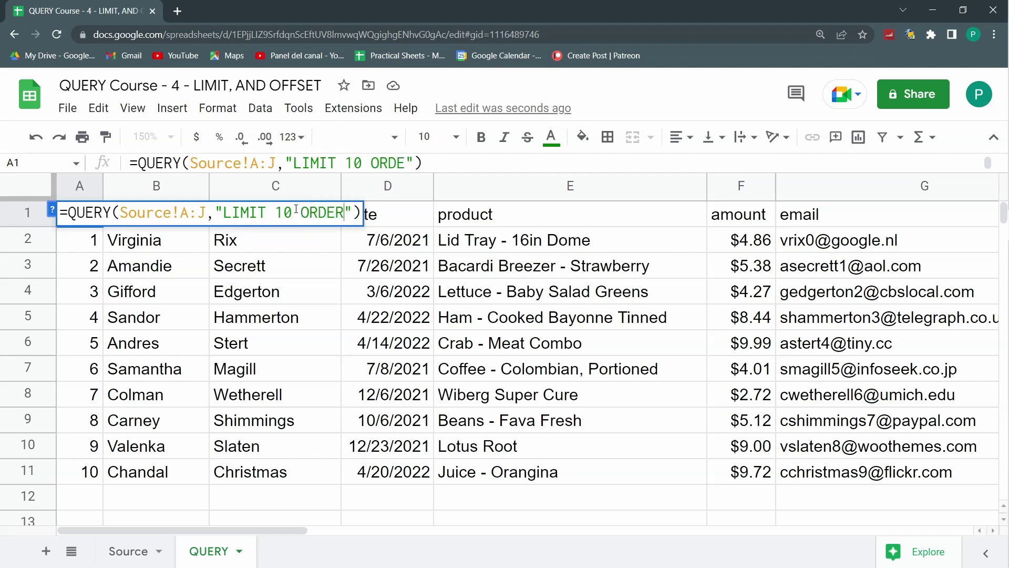
type(" BY D ")
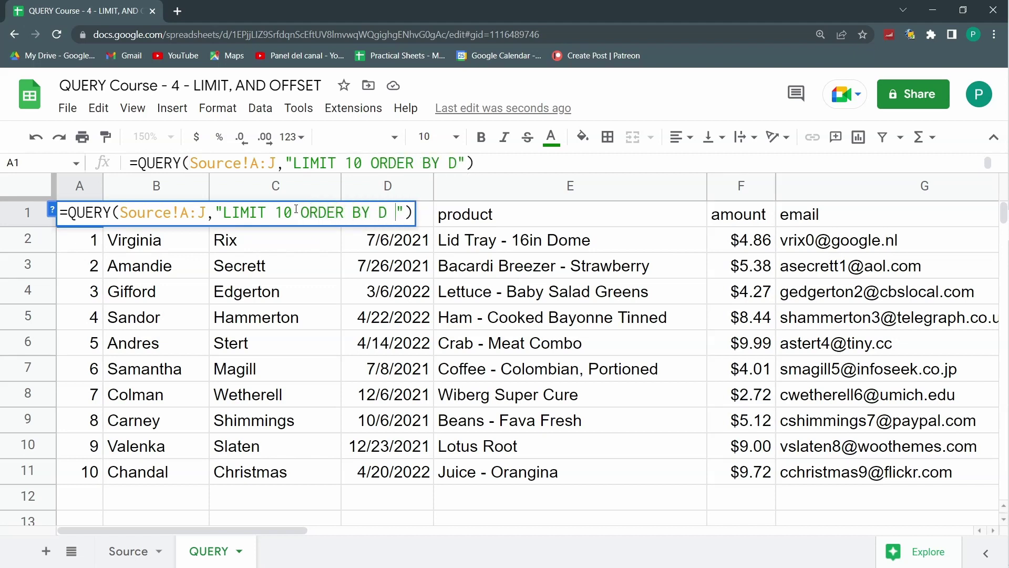
type("DESC")
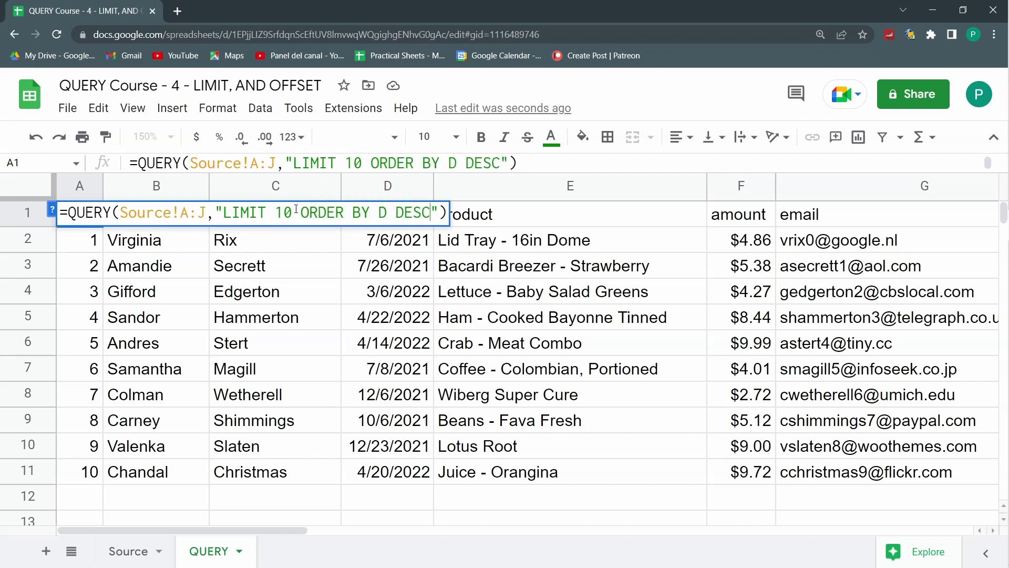
key("Return")
Fix the parse error by moving ORDER BY D DESC before LIMIT 10.
key("Up")
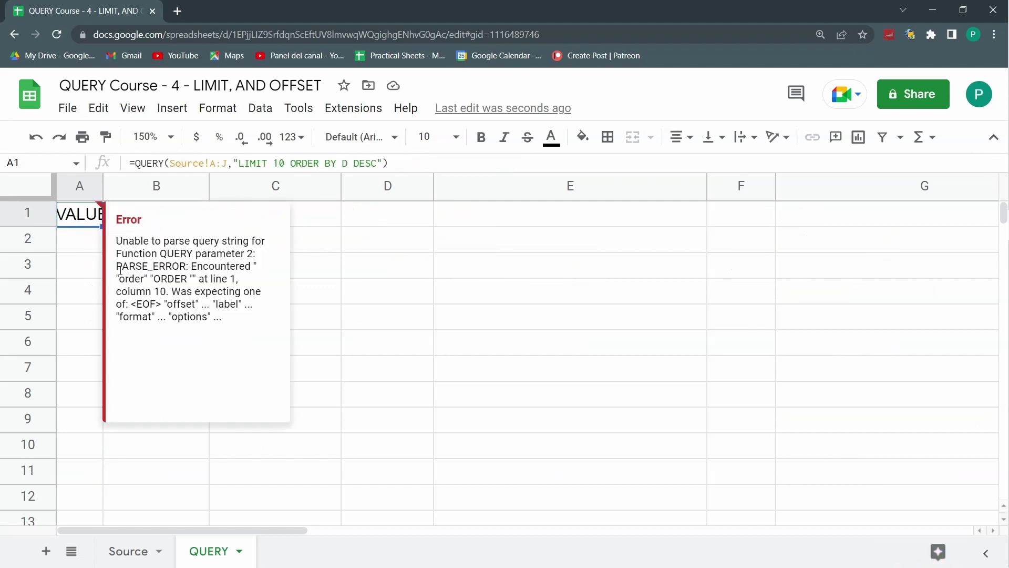
key("F2")
left_click_drag(300, 212, 430, 203)
key("ctrl+c")
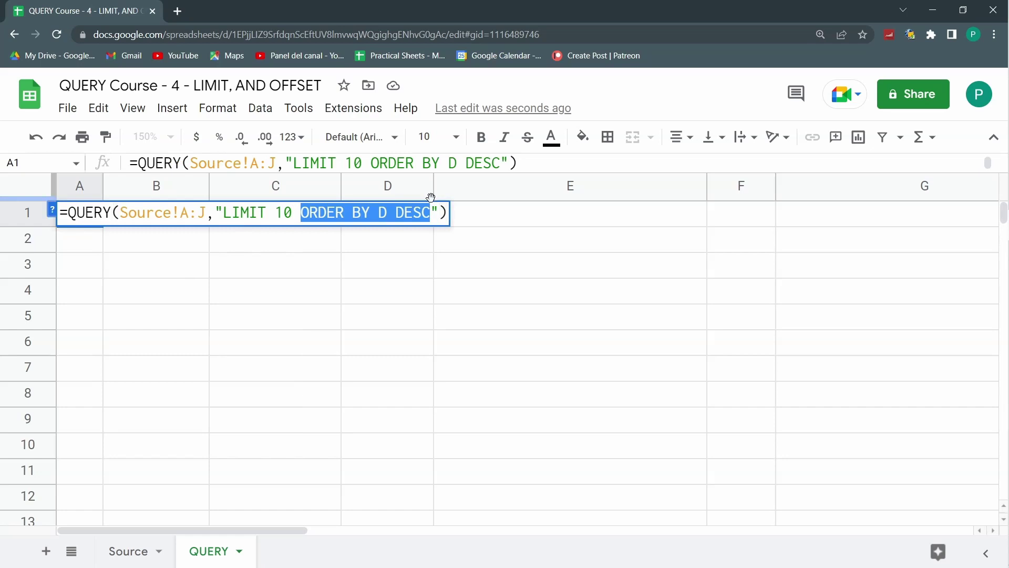
key("BackSpace")
key("BackSpace")
left_click(224, 212)
key("ctrl+v")
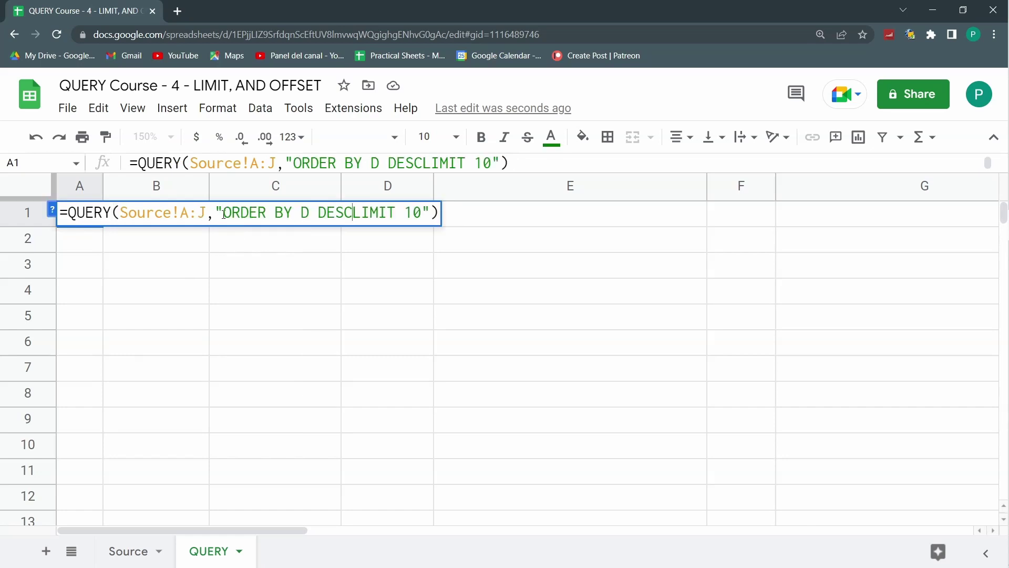
key("Return")
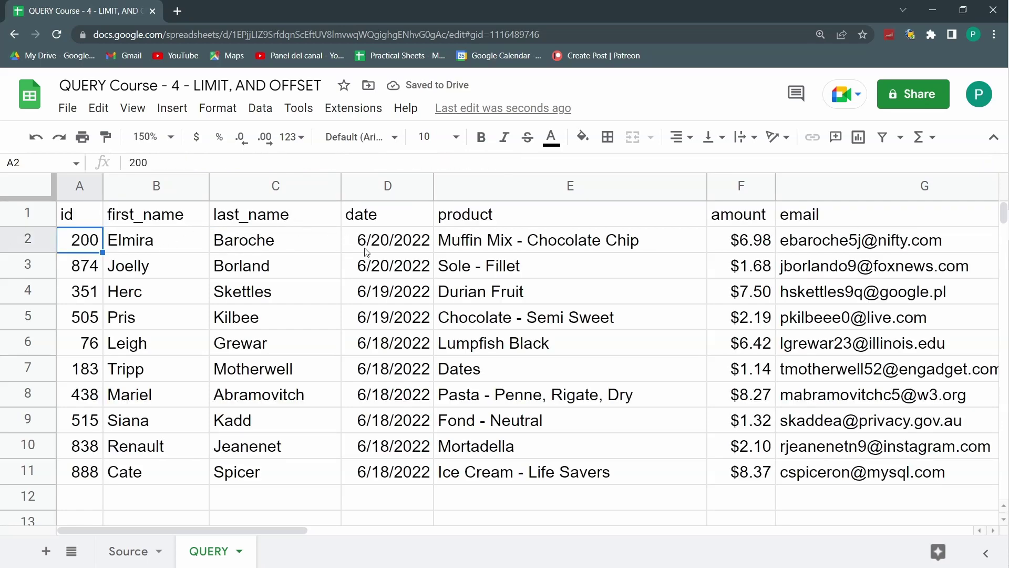
left_click_drag(368, 239, 384, 472)
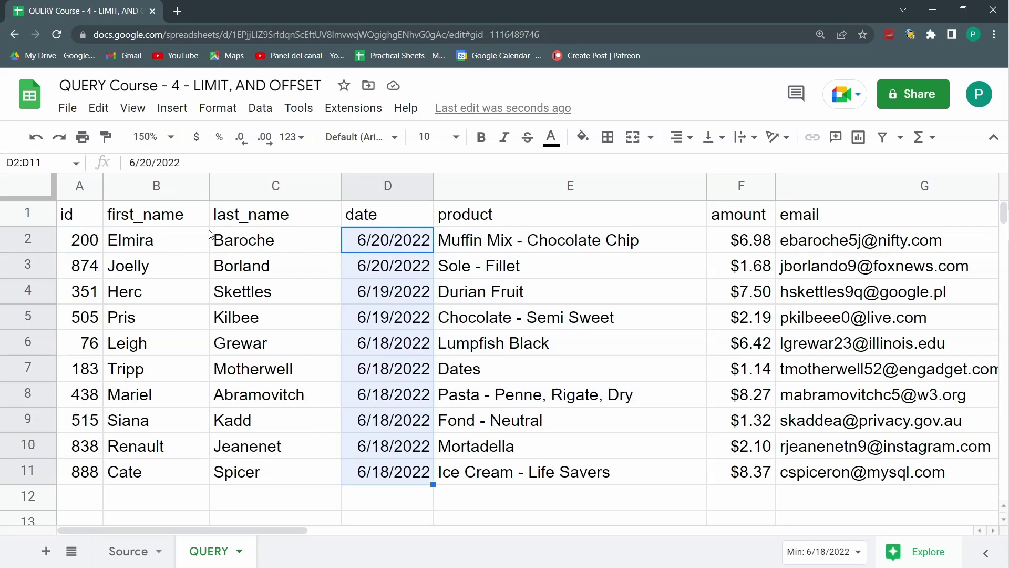
left_click(88, 222)
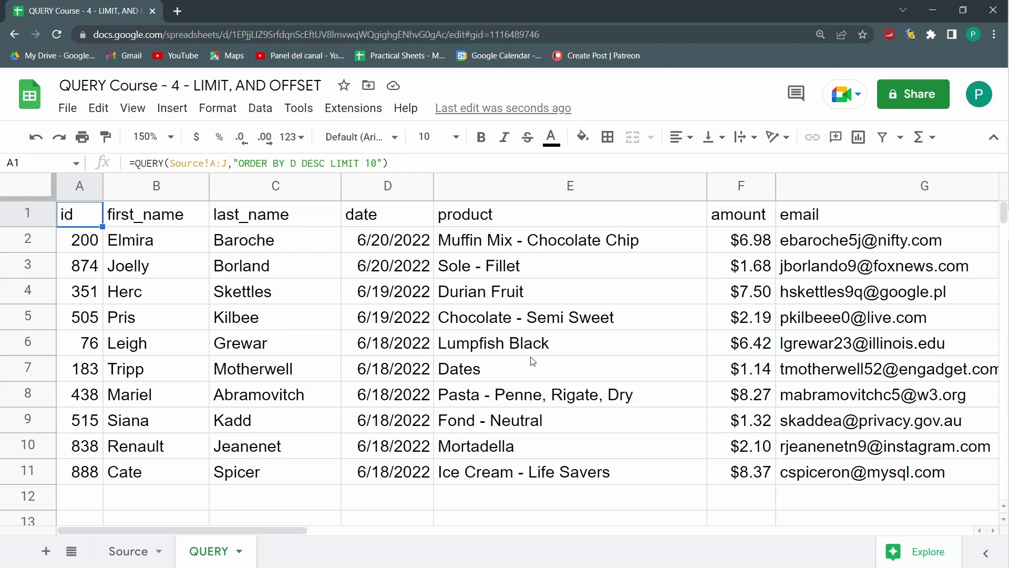
Change the query's limit to LIMIT 2.
left_click(380, 164)
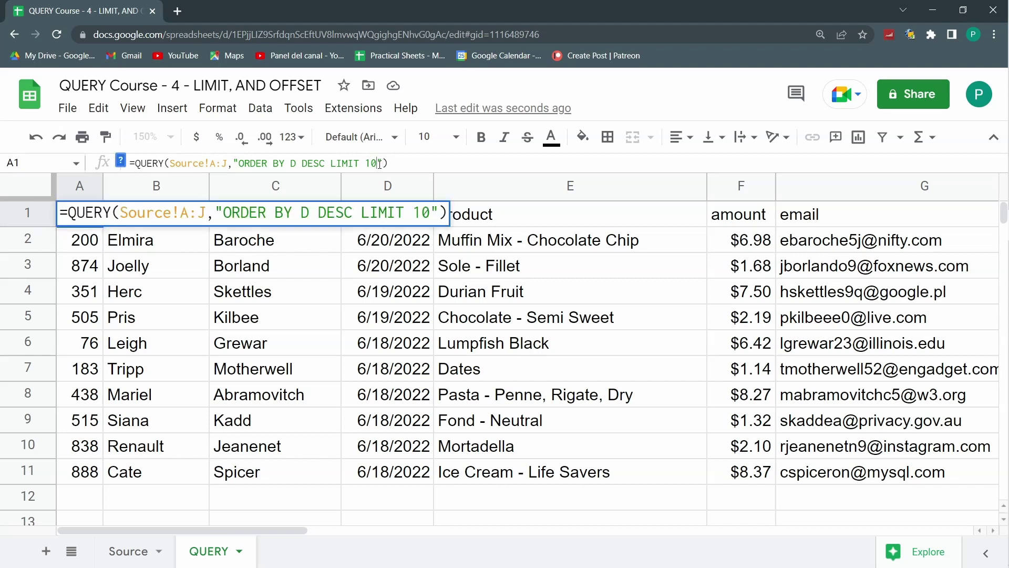
key("BackSpace")
key("BackSpace")
type("2")
key("Return")
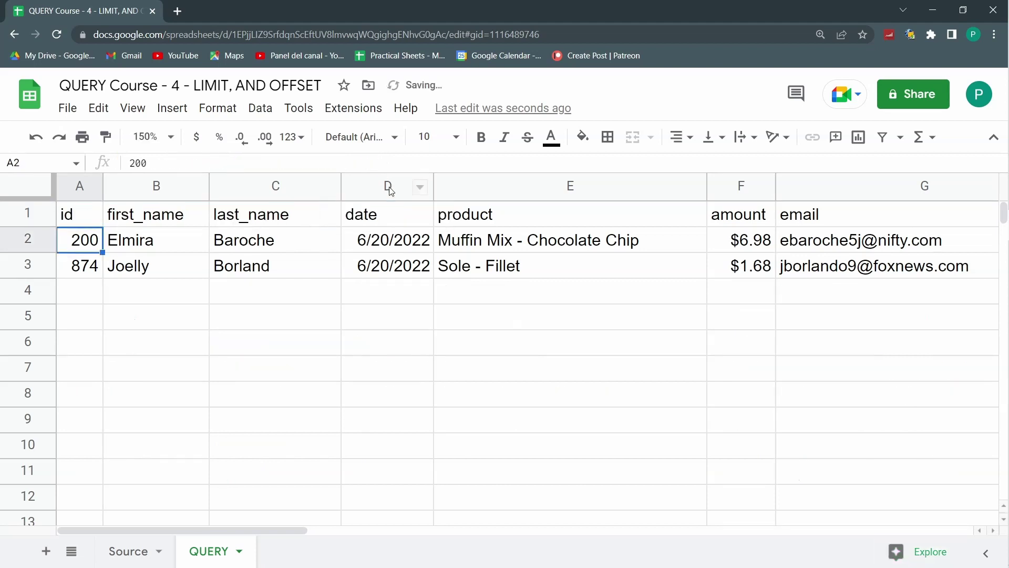
key("Up")
Try LIMIT 25, revert to LIMIT 10, and delete the ORDER BY D DESC clause.
left_click(368, 164)
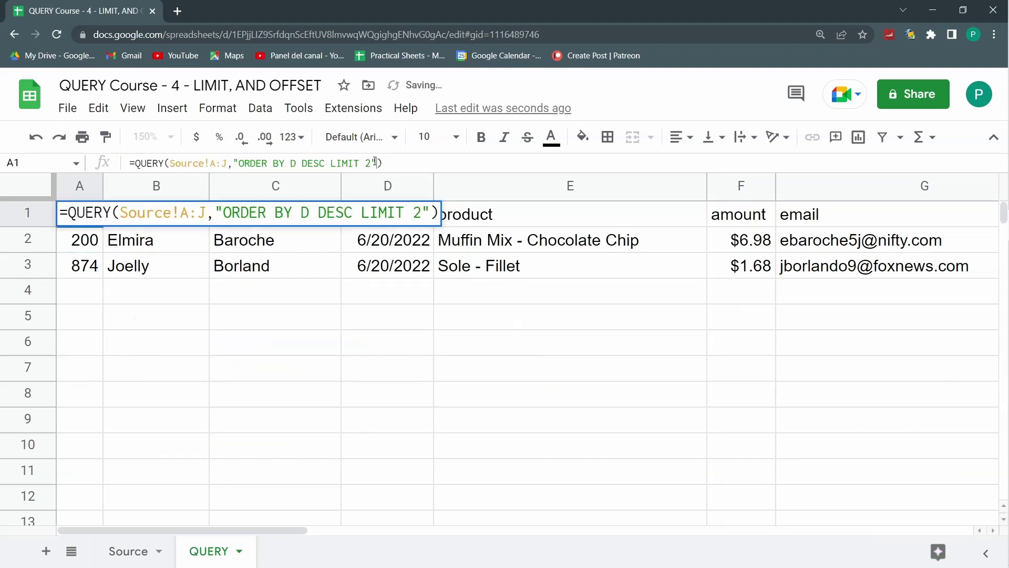
type("5")
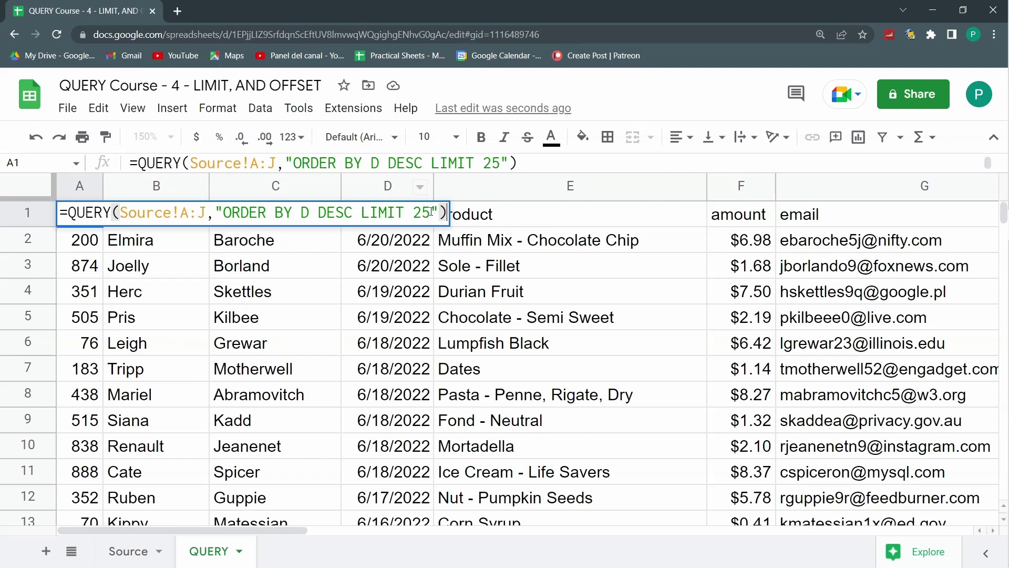
double_click(430, 212)
type("10")
left_click_drag(361, 214, 224, 230)
key("BackSpace")
key("Return")
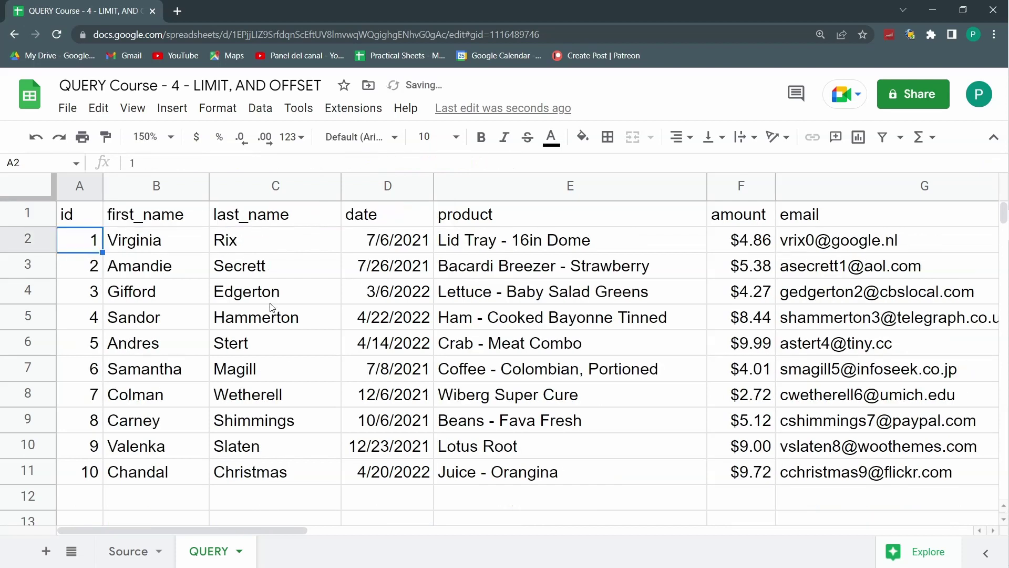
key("Up")
Add header argument 1 to the QUERY and inspect the blank row 2 below the header.
left_click(295, 163)
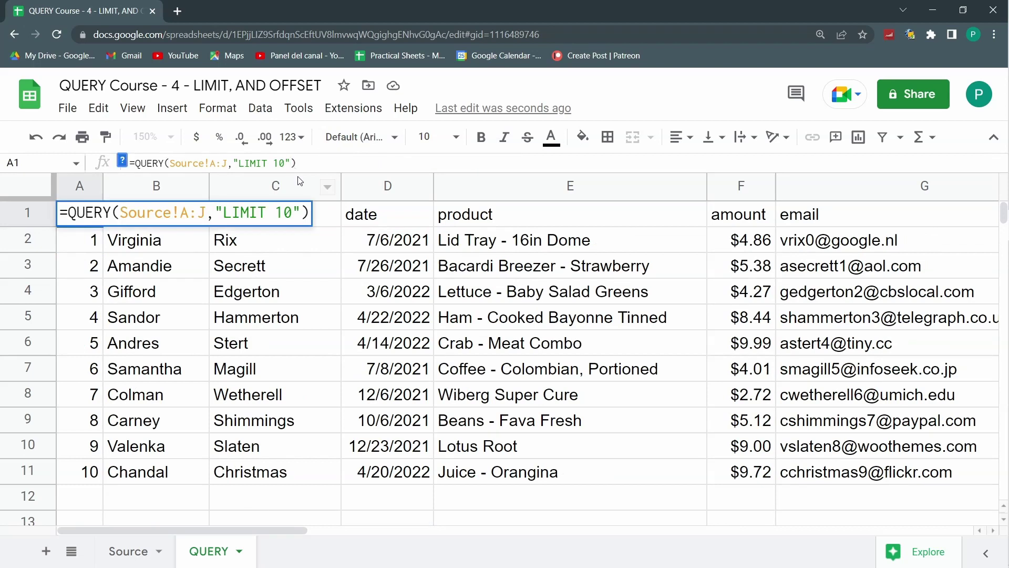
type(";1")
key("Return")
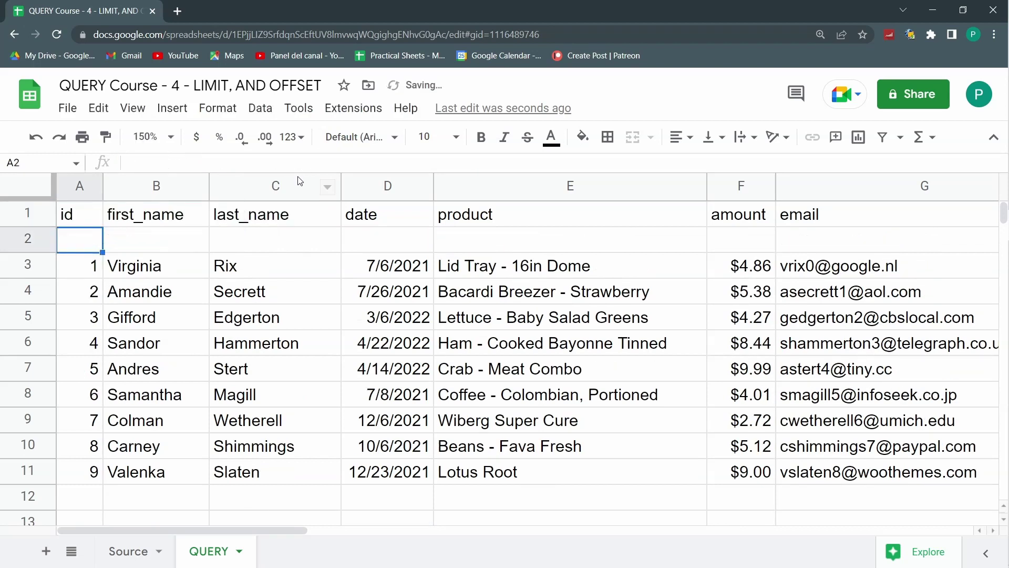
left_click(71, 224)
left_click_drag(84, 240, 736, 265)
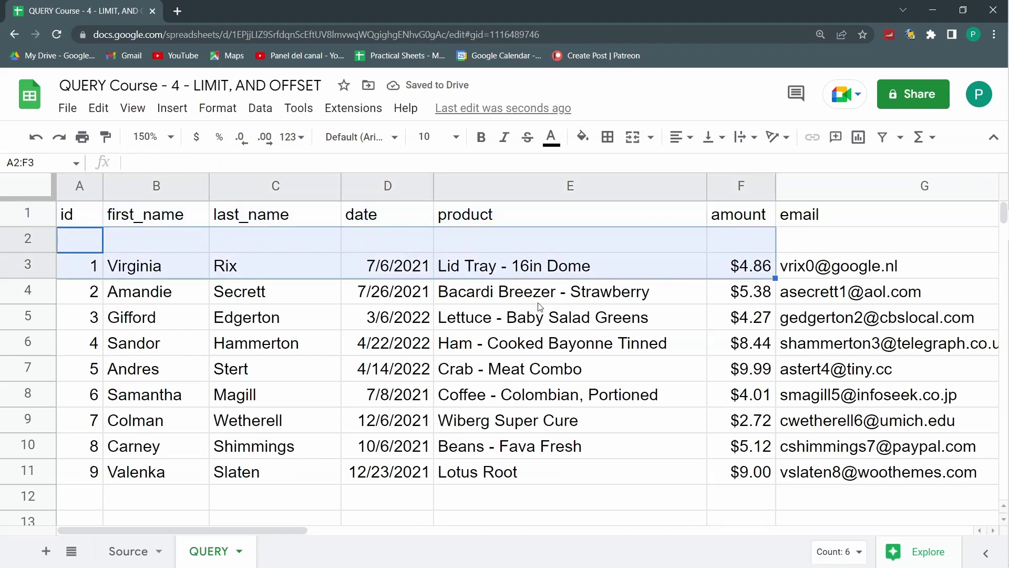
left_click(447, 367)
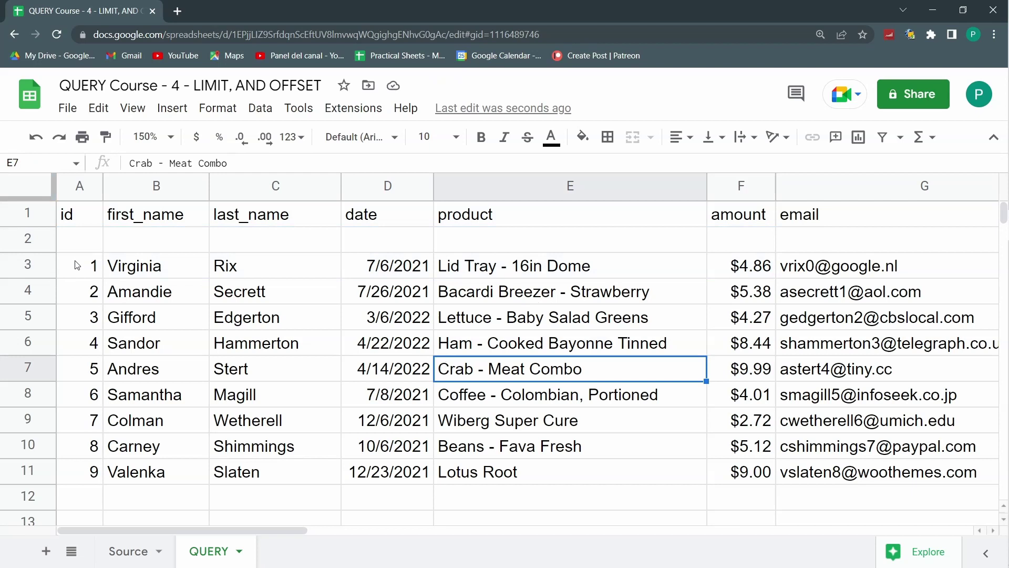
left_click(91, 238)
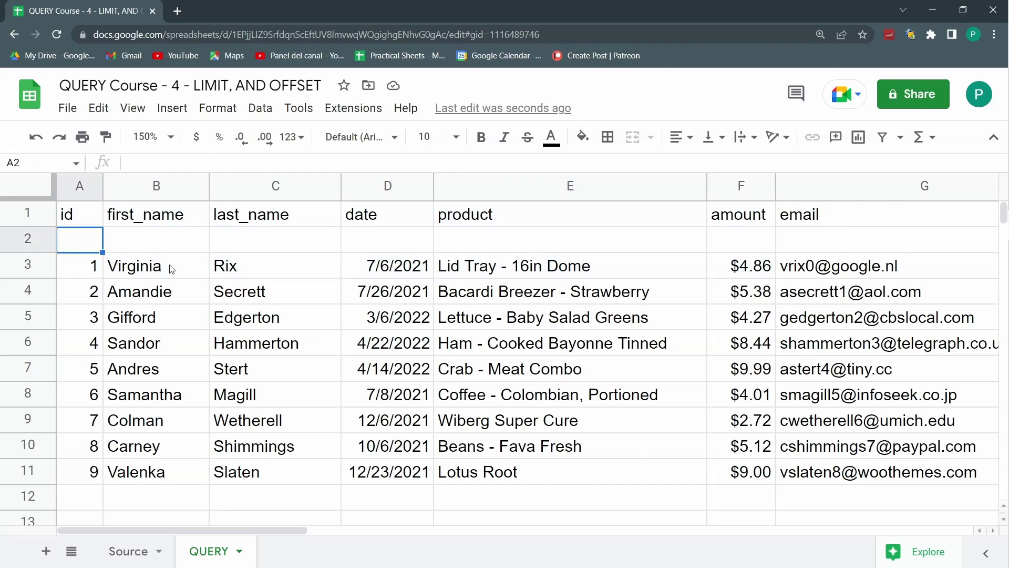
left_click(93, 216)
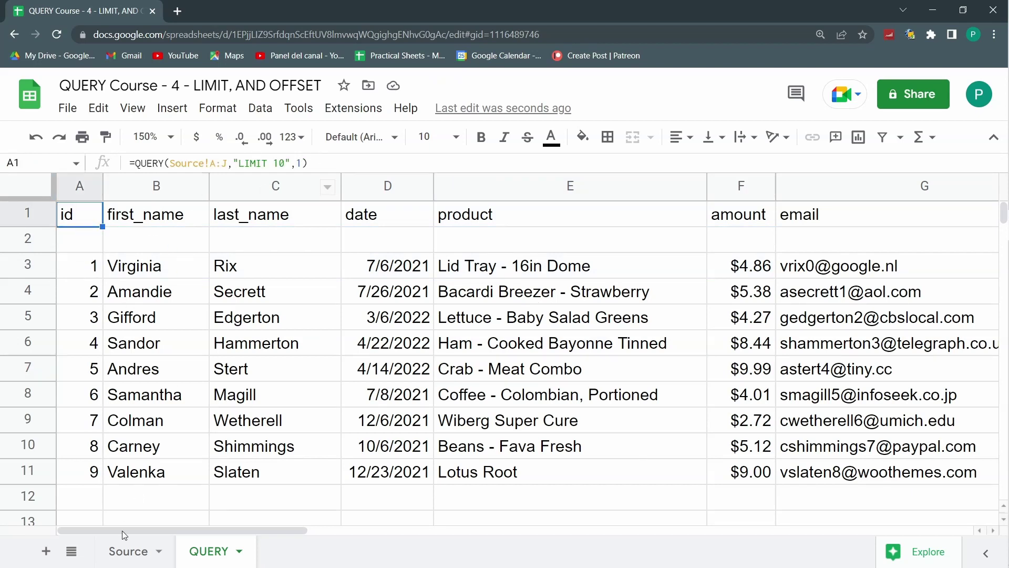
Compare the Source sheet's empty row 2 with the blank row in the QUERY results.
left_click(125, 549)
left_click_drag(70, 248, 841, 247)
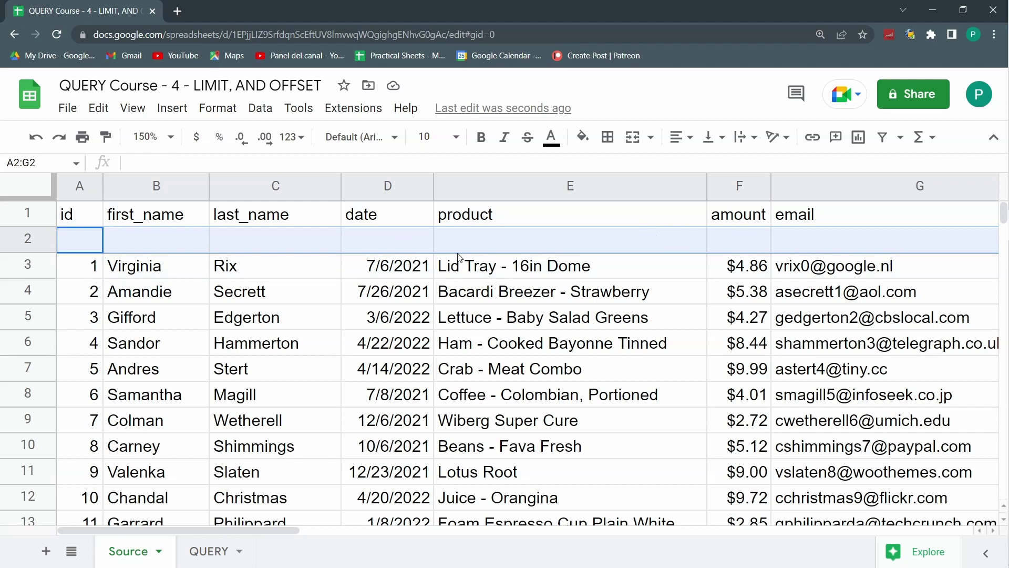
left_click(213, 551)
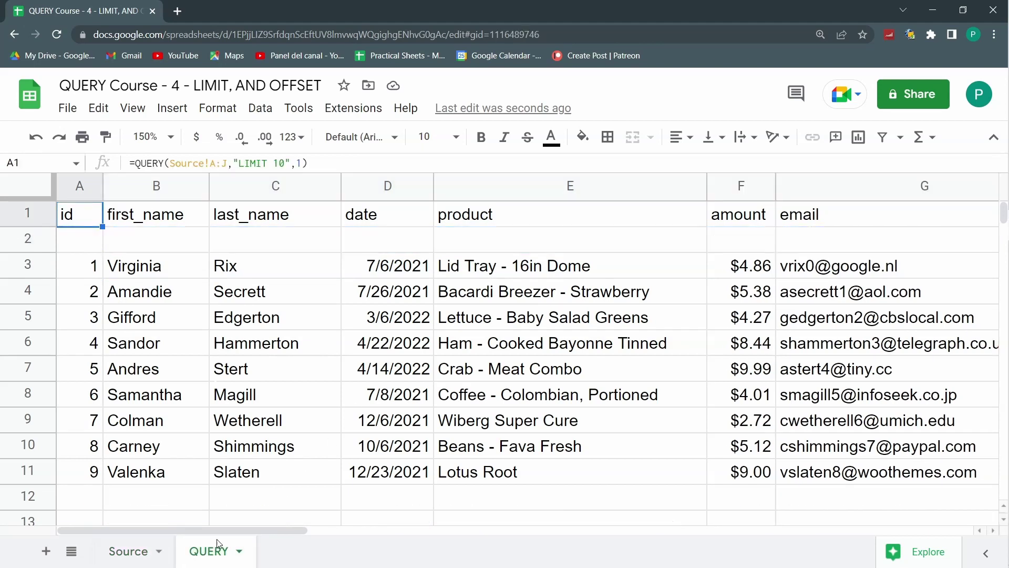
left_click(85, 248)
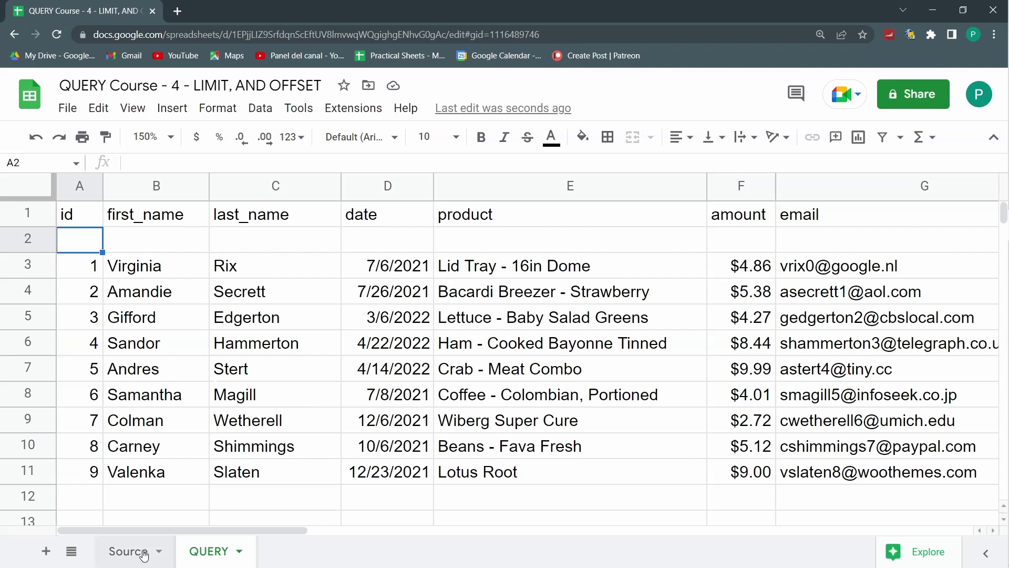
left_click(127, 557)
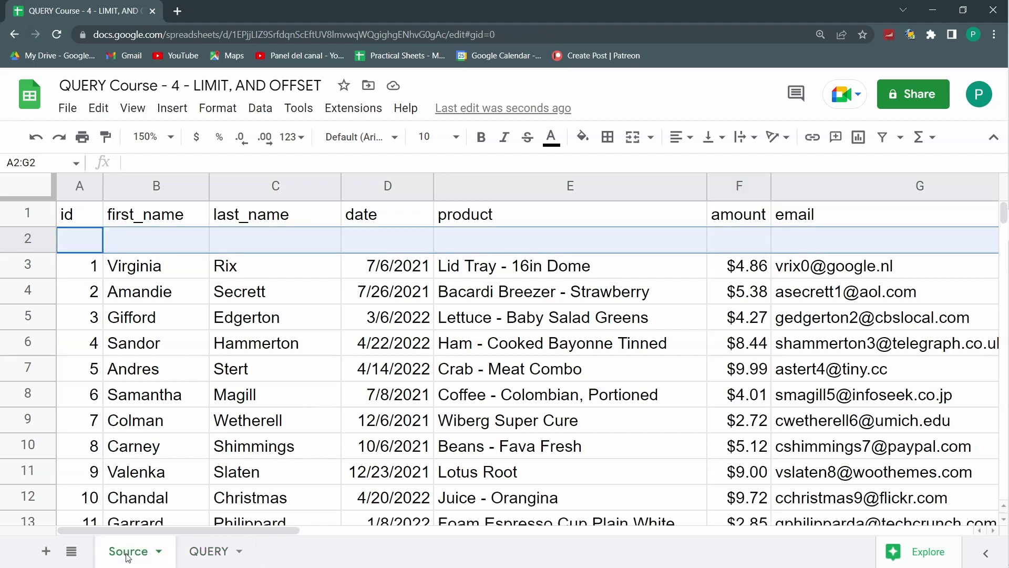
left_click(205, 550)
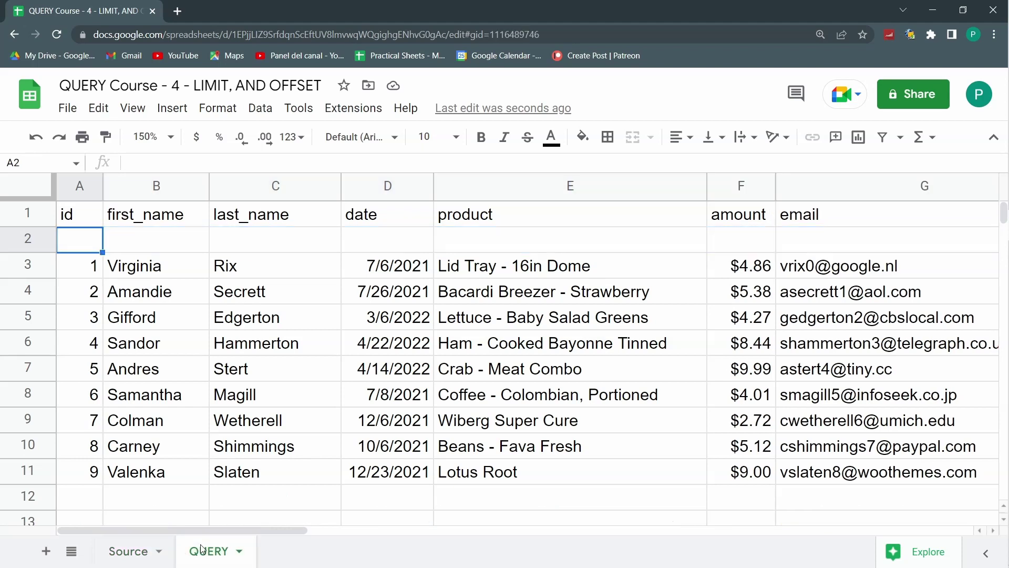
Extend A1's query to "LIMIT 10 OFFSET 1".
left_click(84, 222)
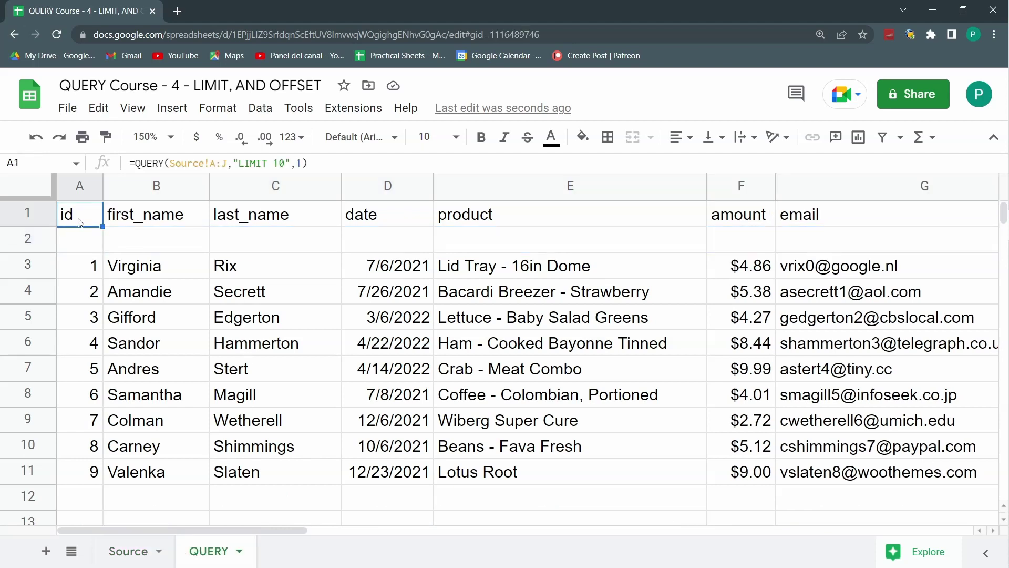
double_click(84, 222)
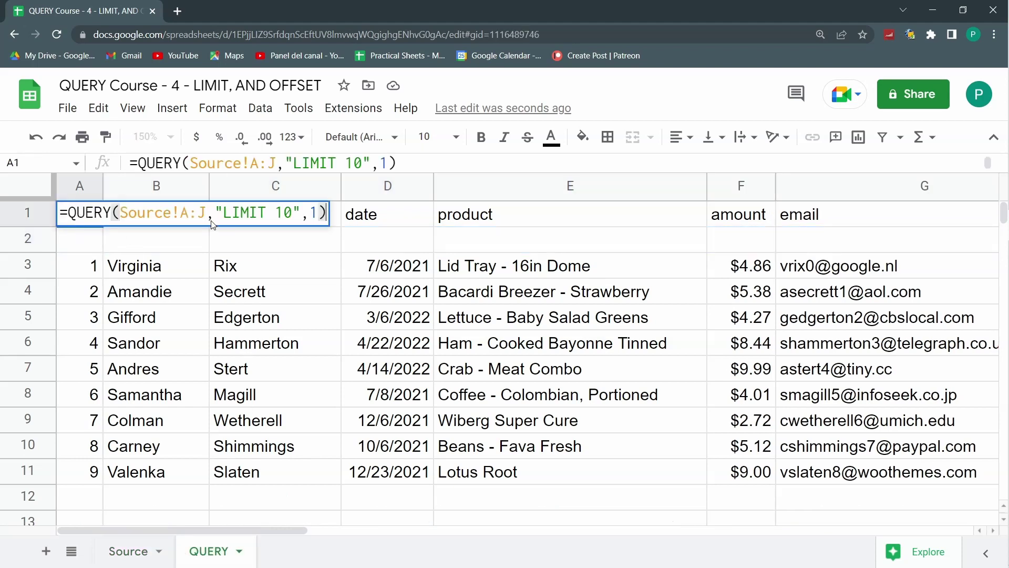
left_click(363, 167)
left_click(292, 213)
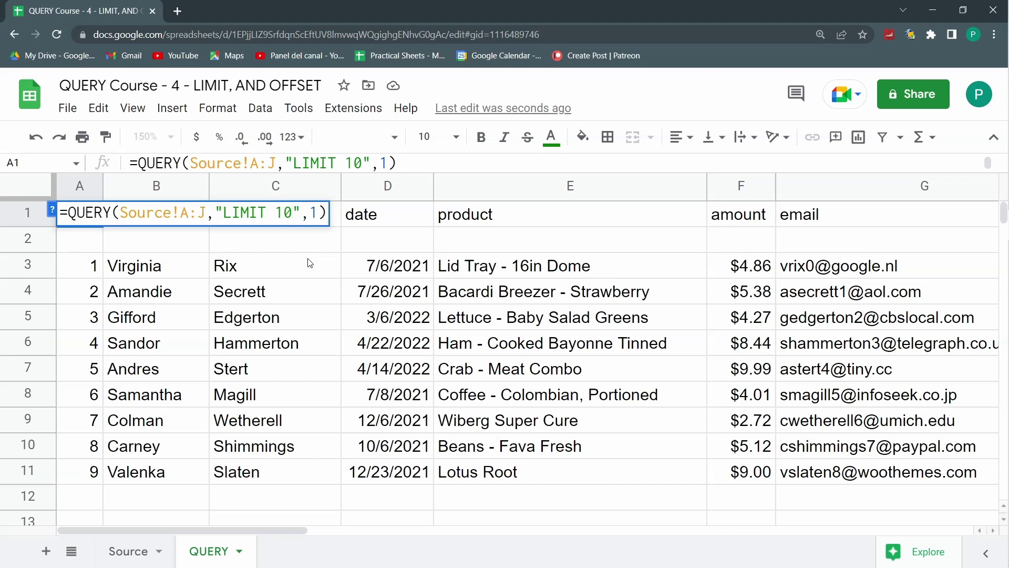
type("OFFSET 1")
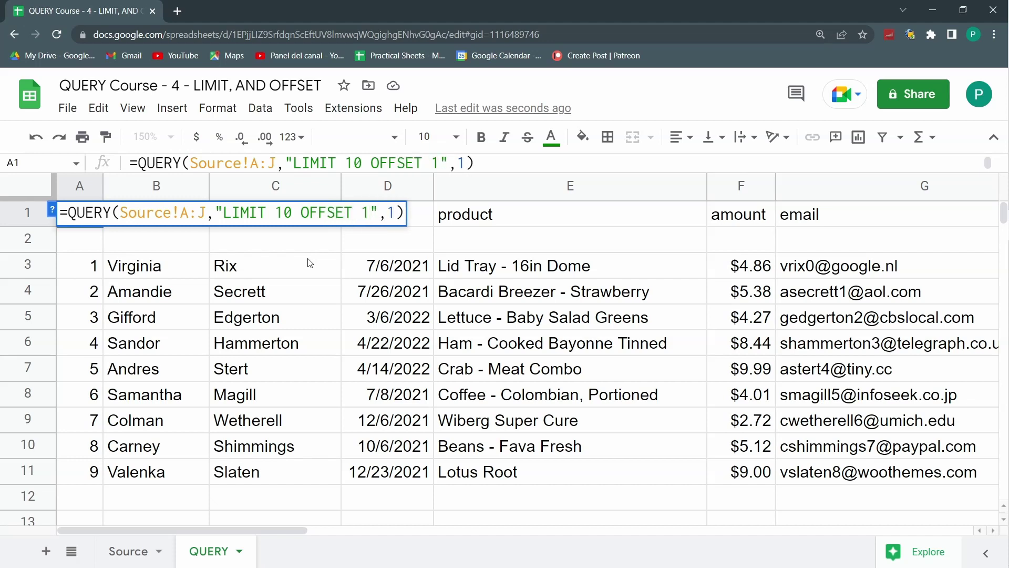
key("Return")
key("Up")
key("Down")
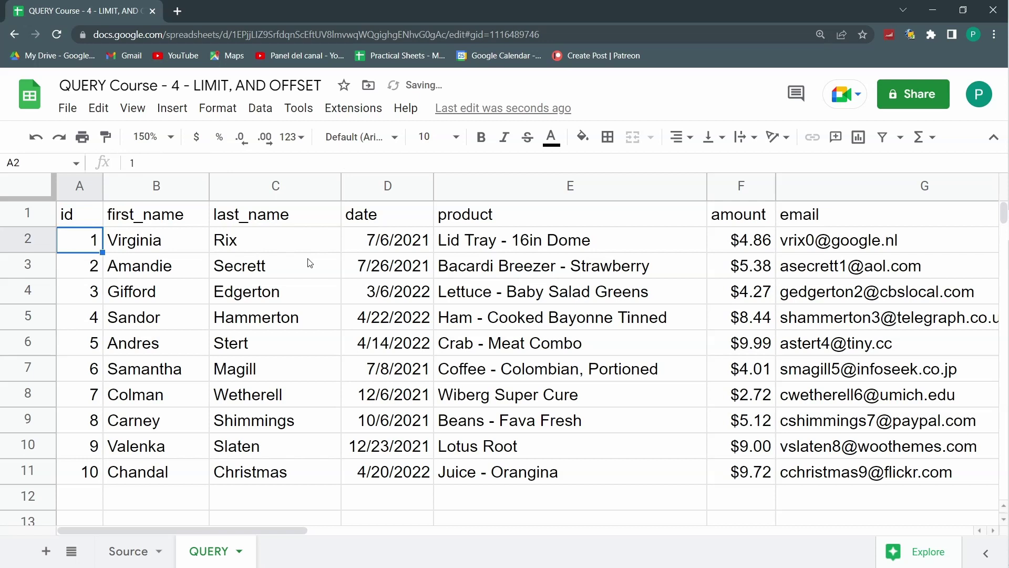
Check the first two Source records, then change the query to OFFSET 2.
left_click(122, 546)
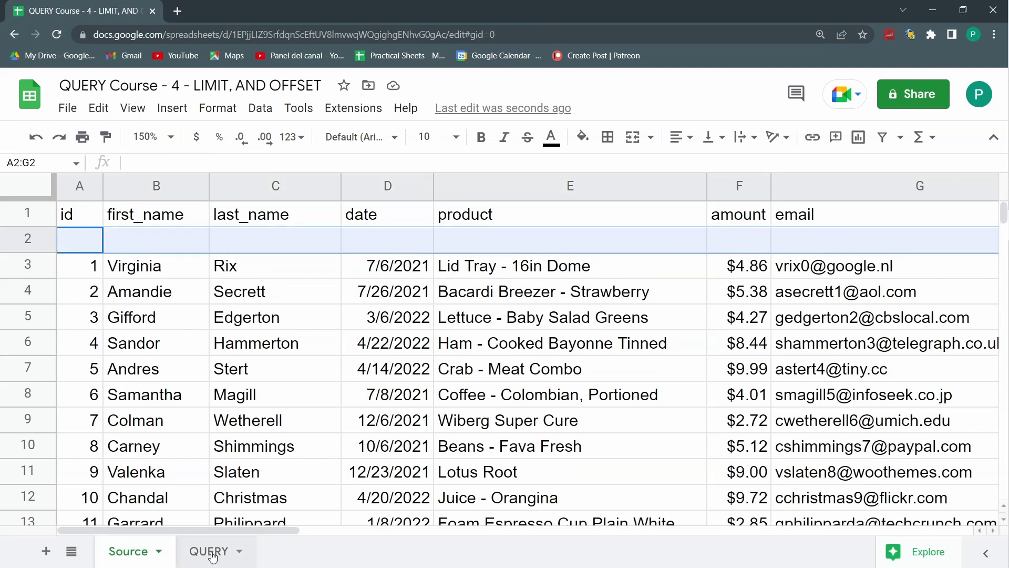
left_click_drag(96, 263, 728, 292)
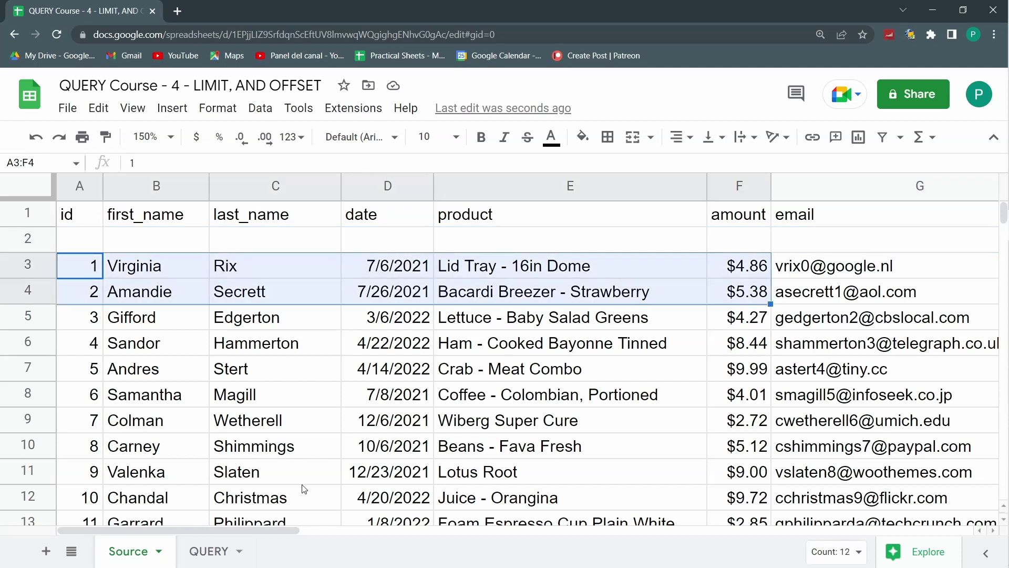
left_click(205, 552)
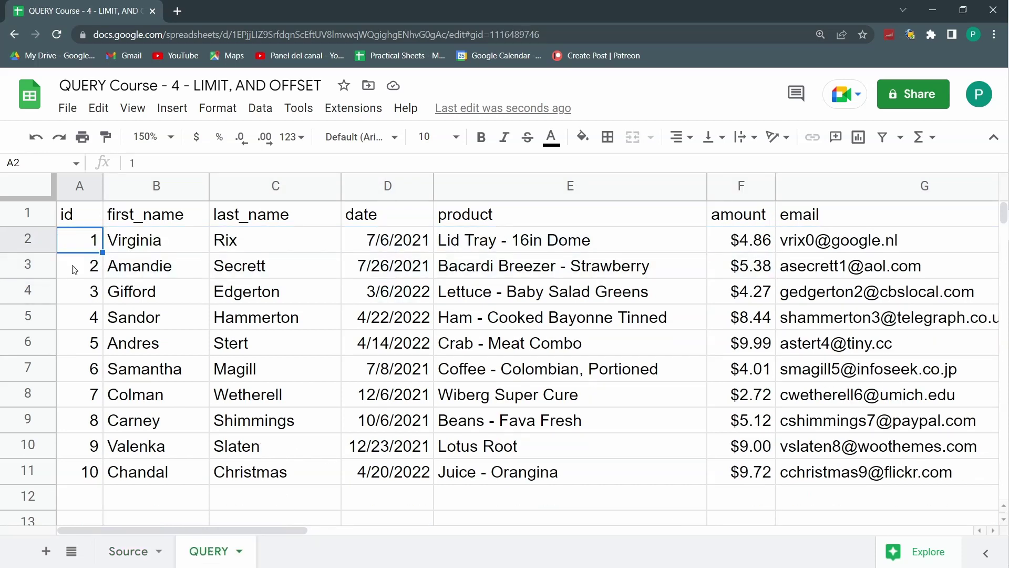
left_click(95, 210)
key("Return")
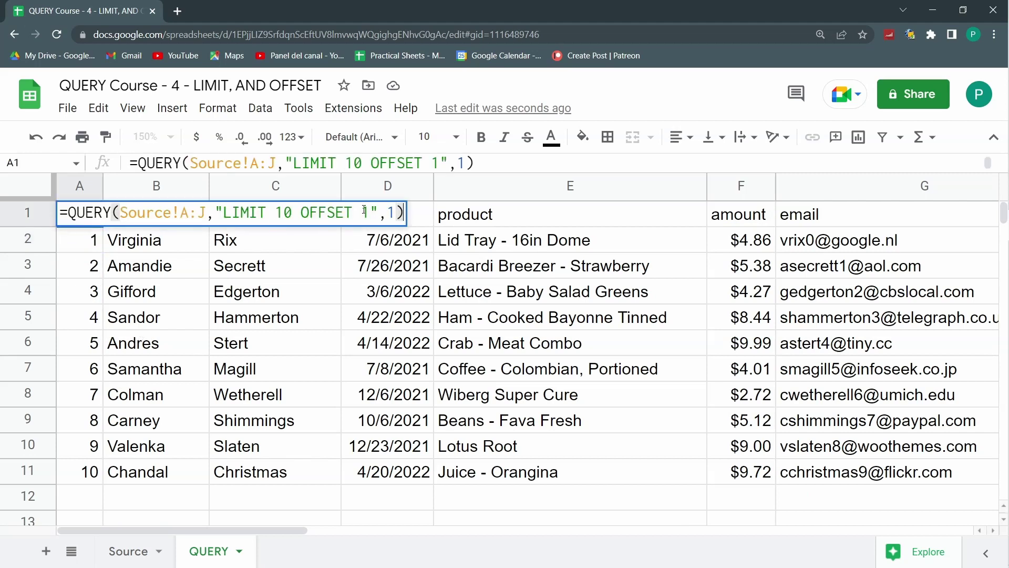
left_click(366, 211)
key("BackSpace")
type("2")
key("Return")
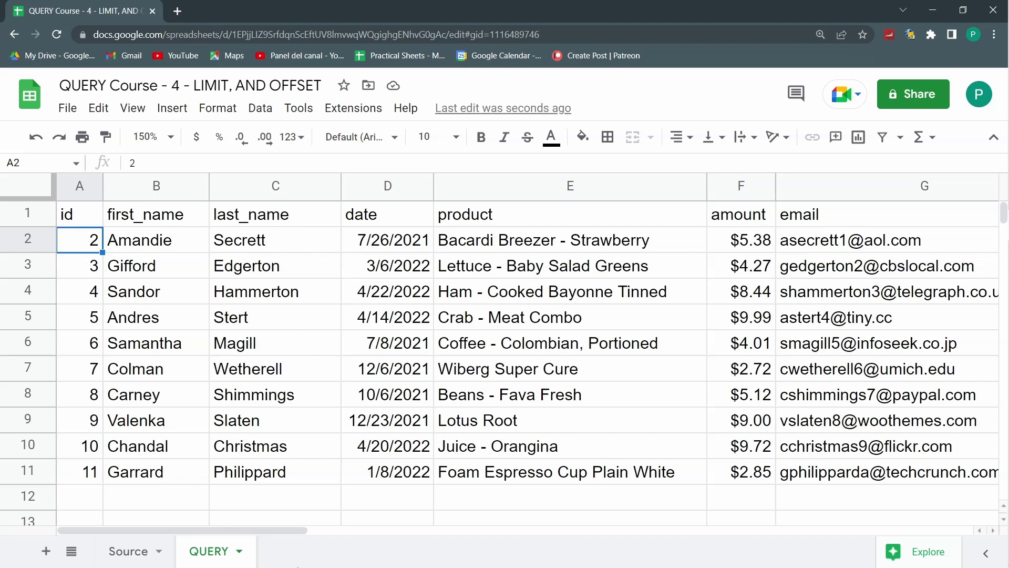
Insert ORDER BY D DESC before LIMIT 10 OFFSET 2, with results starting at 6/19/2022.
left_click(93, 213)
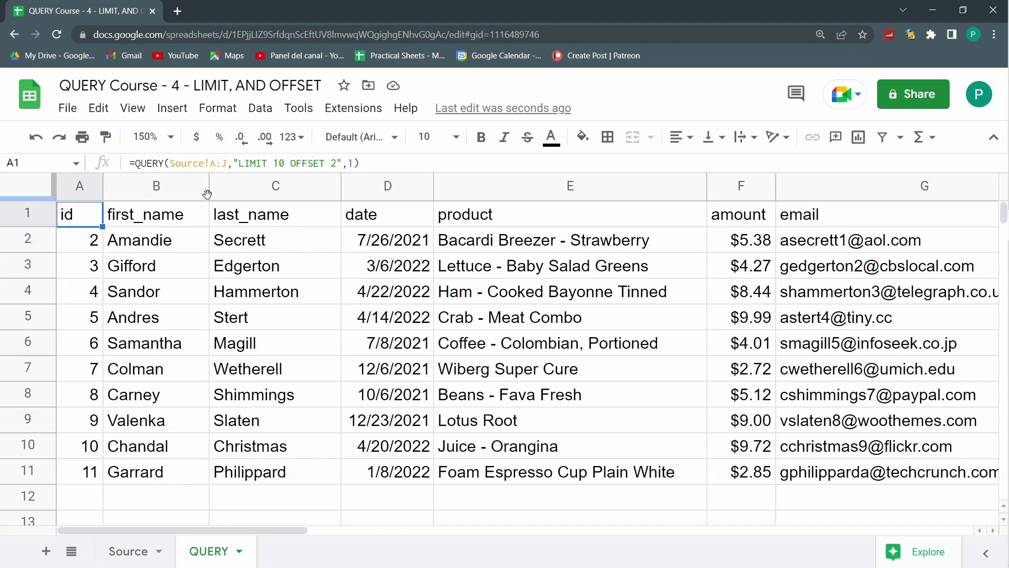
left_click(240, 164)
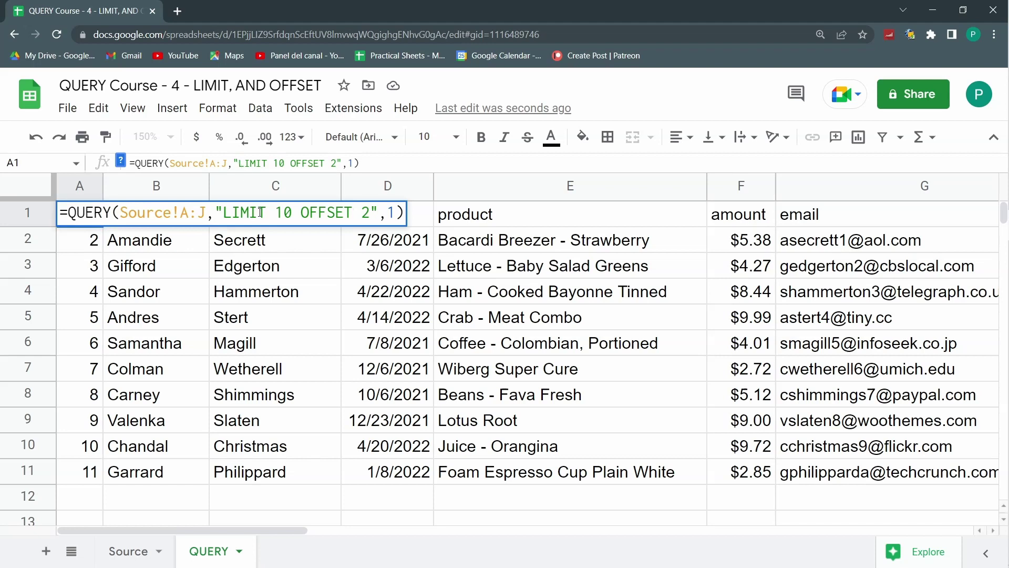
type("ORDER")
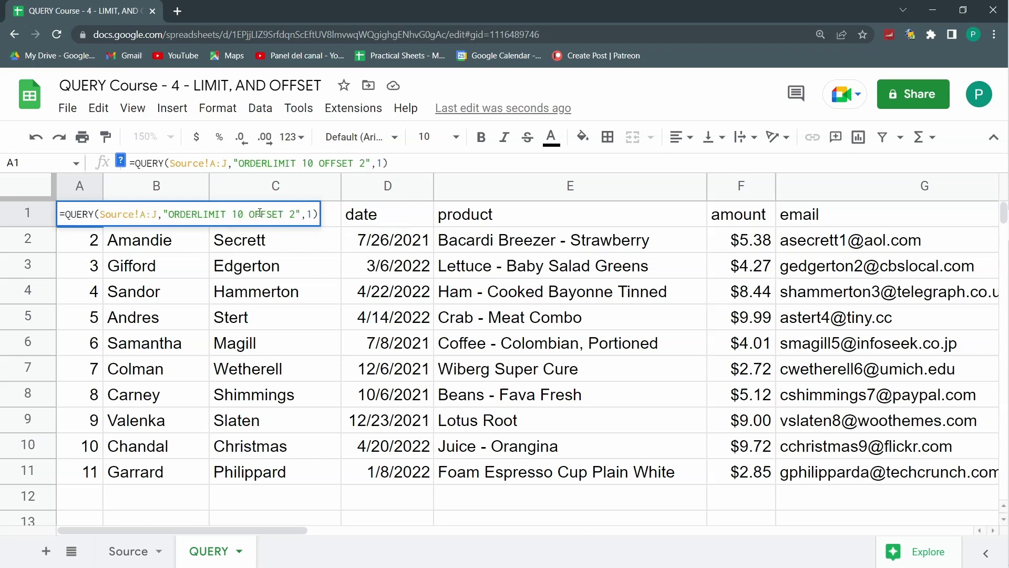
type(" BY D DES")
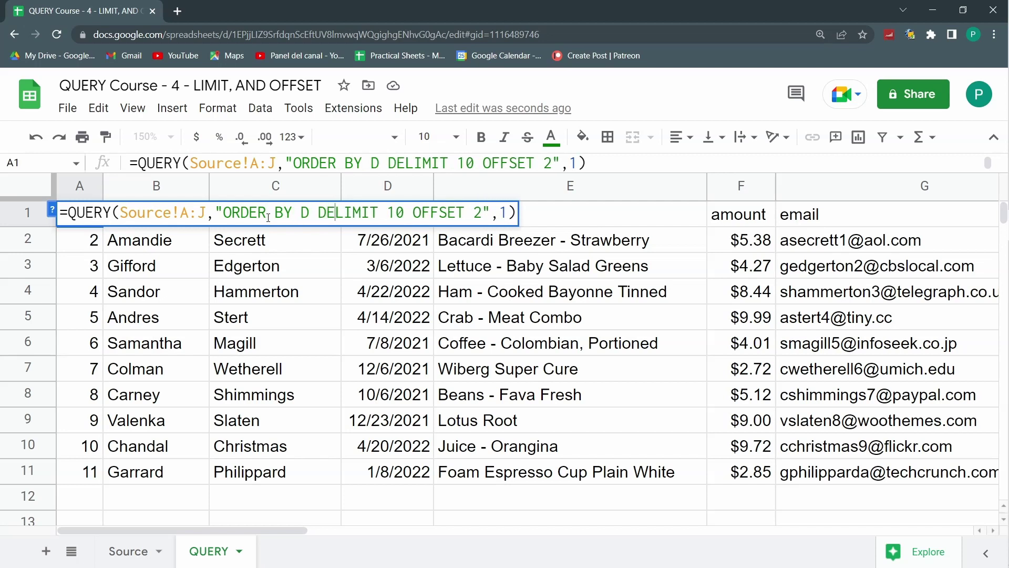
type("C")
key("Return")
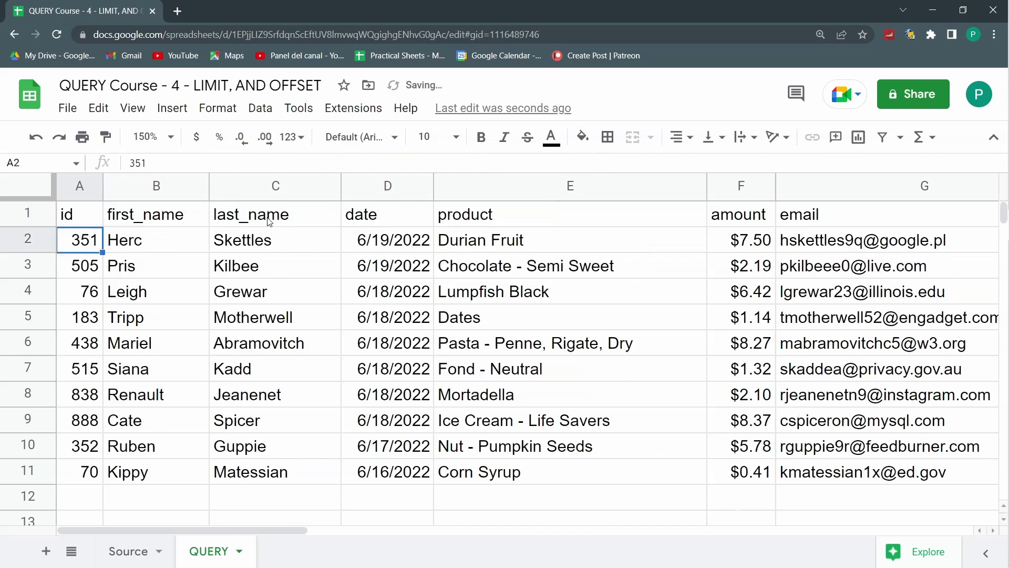
key("Up")
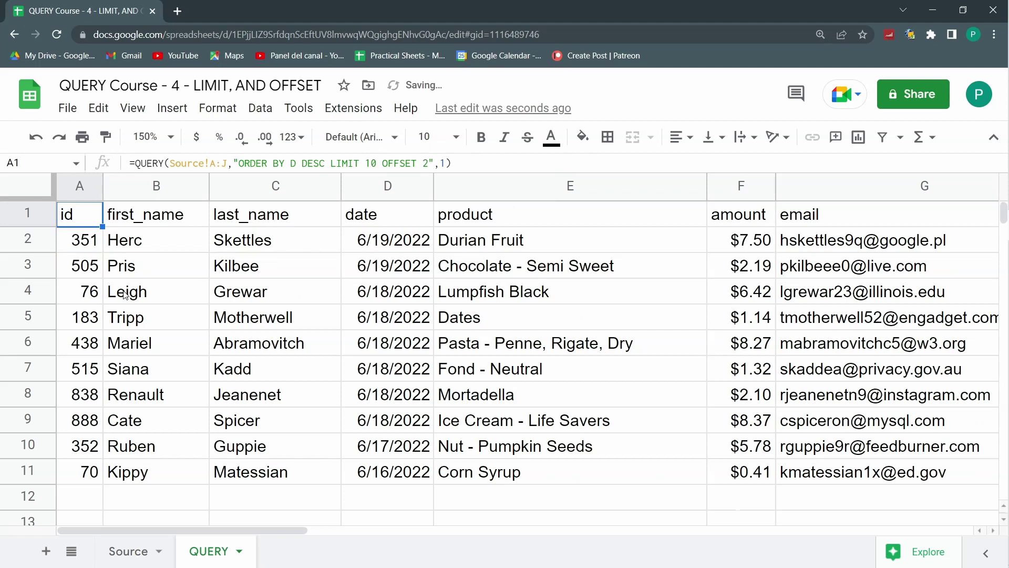
left_click(84, 242)
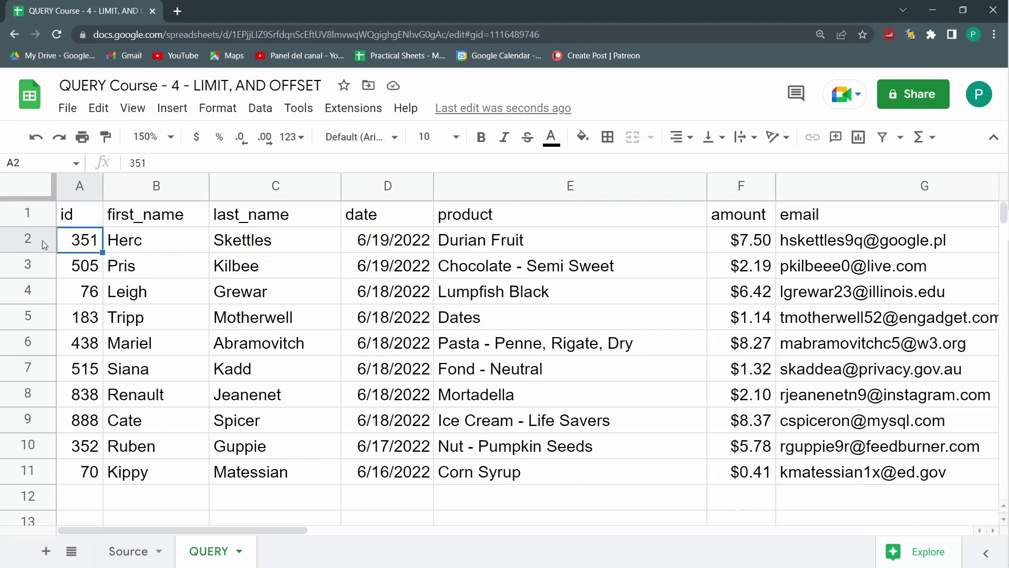
left_click(89, 220)
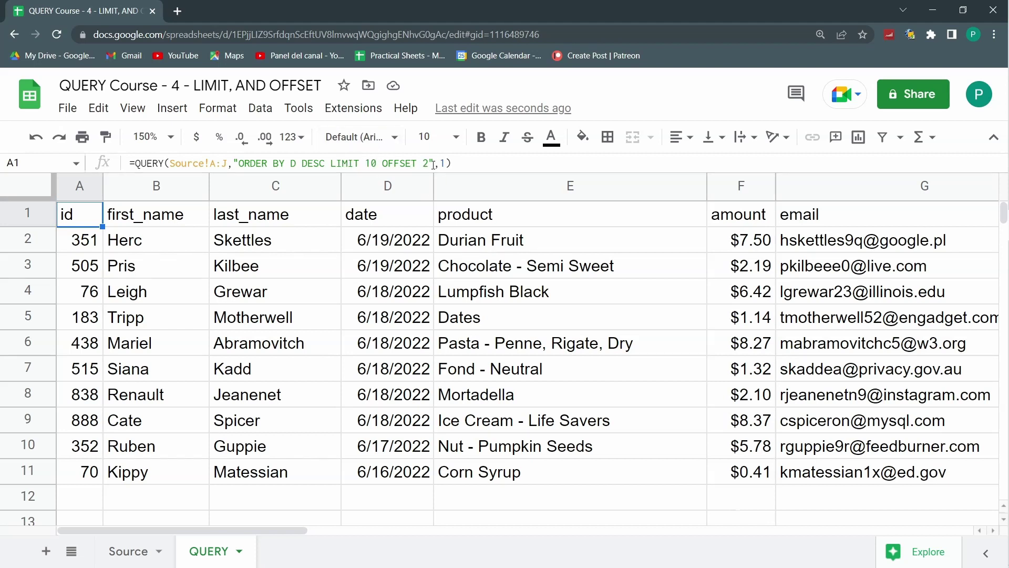
Insert SELECT A,B,C WHERE F>1 before ORDER BY in A1's query, returning id and name columns.
left_click(426, 165)
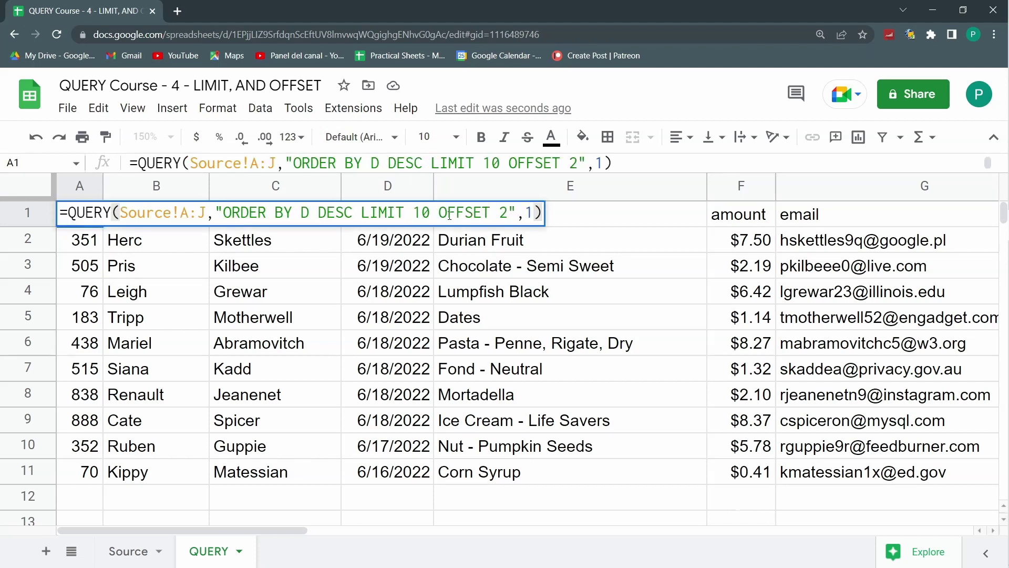
left_click(229, 210)
type("SELE")
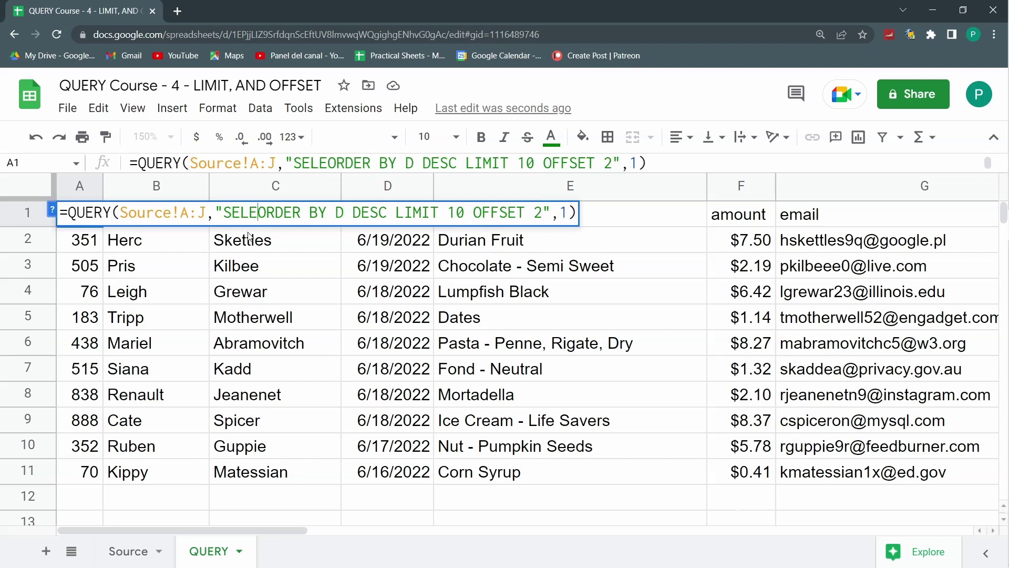
type("CT A,B")
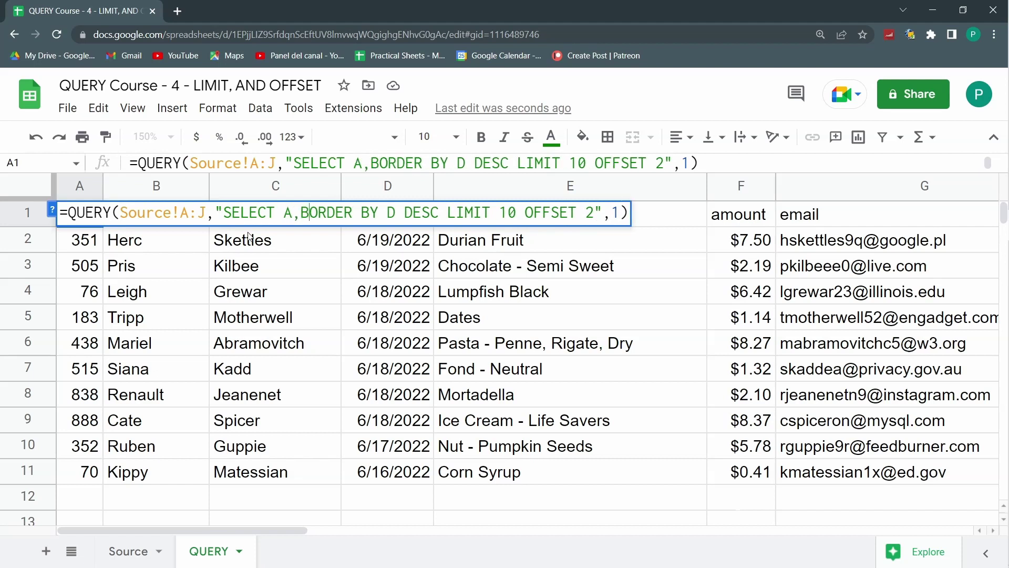
type(",C WHERE ")
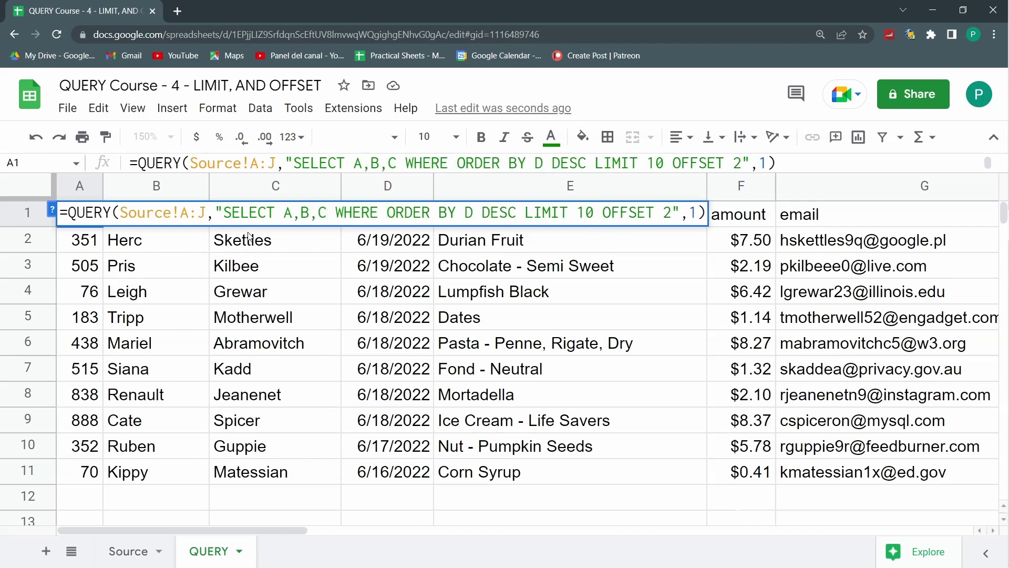
type("F")
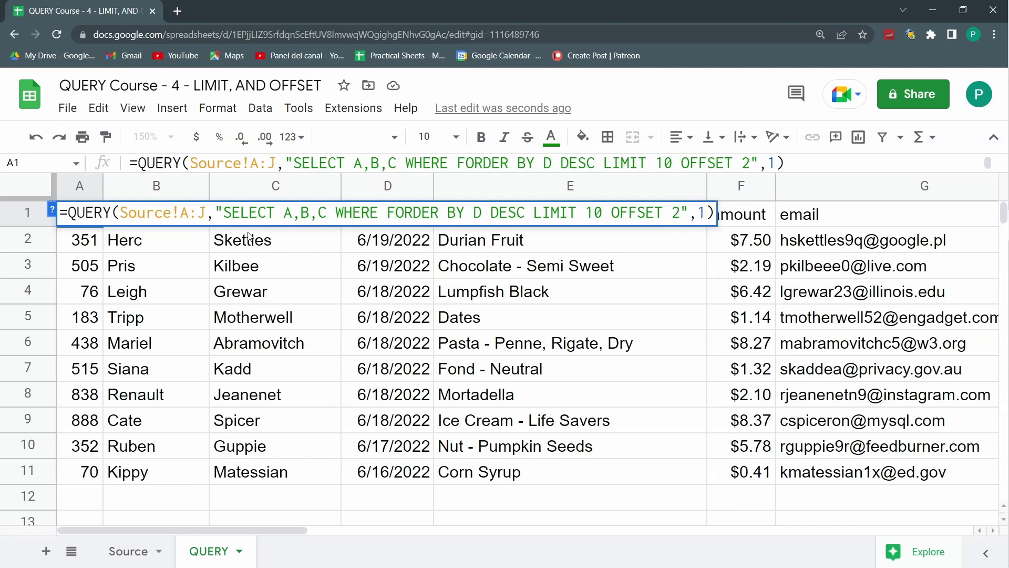
type(">1")
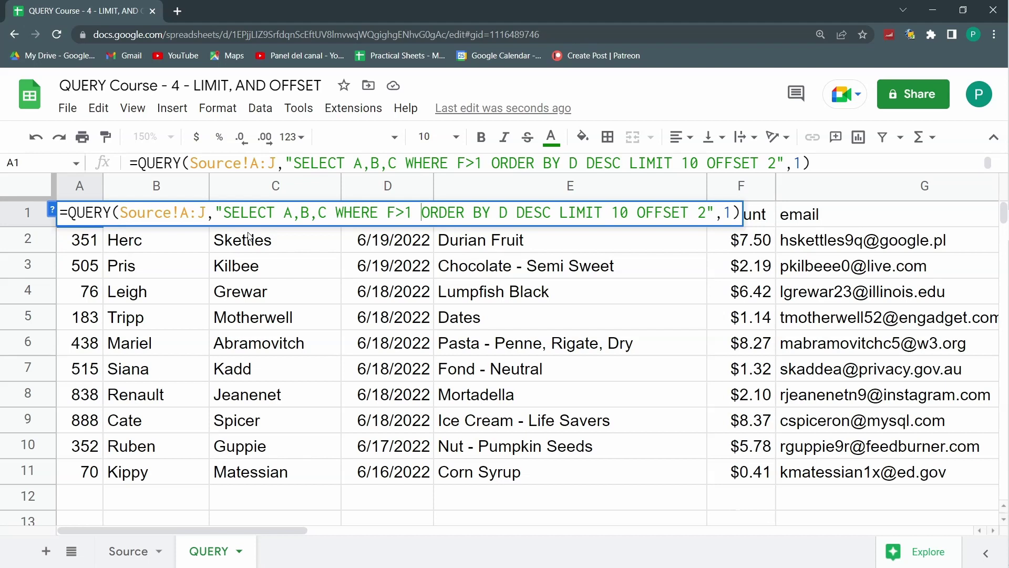
key("Return")
key("Up")
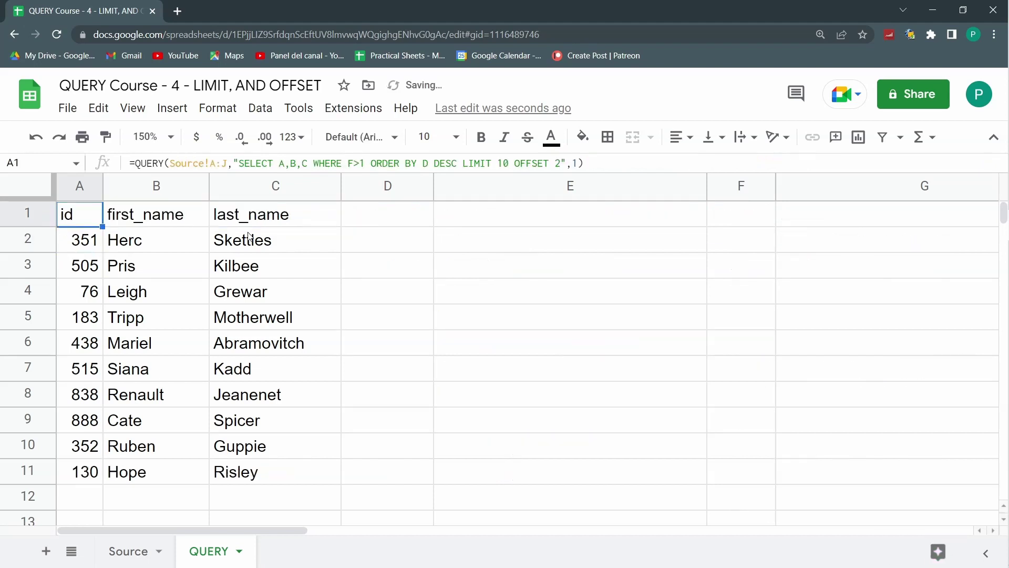
key("F2")
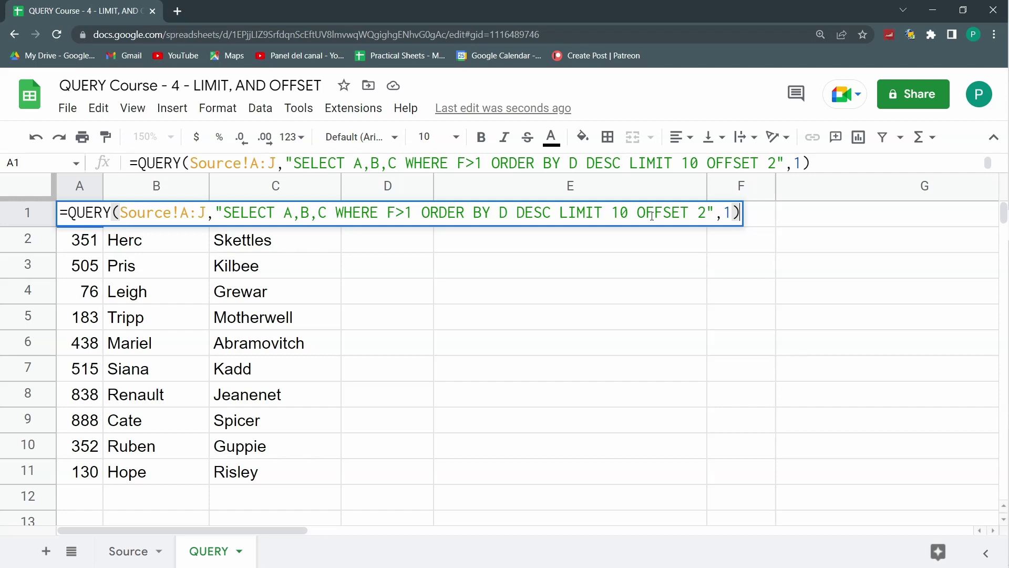
key("Return")
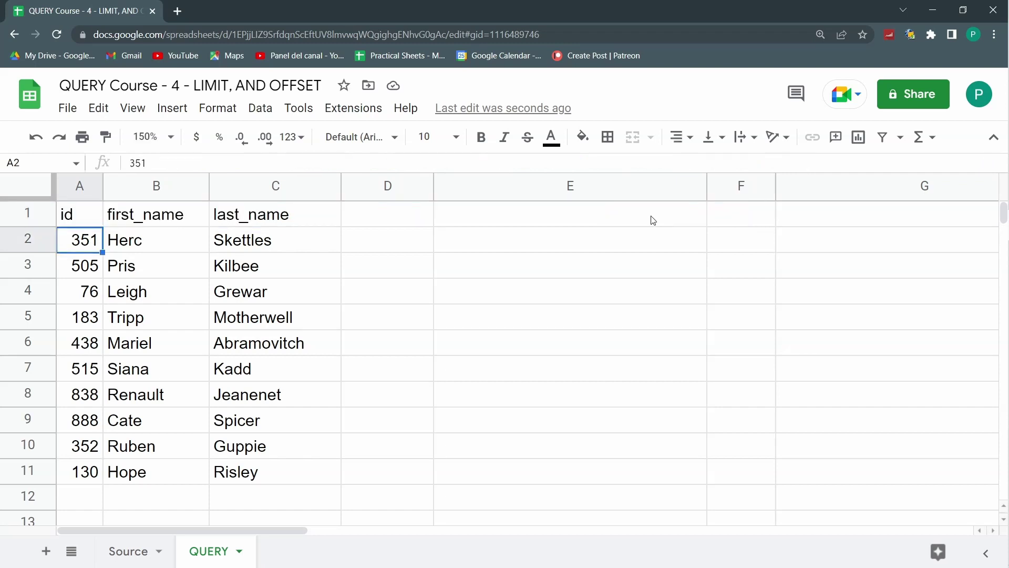